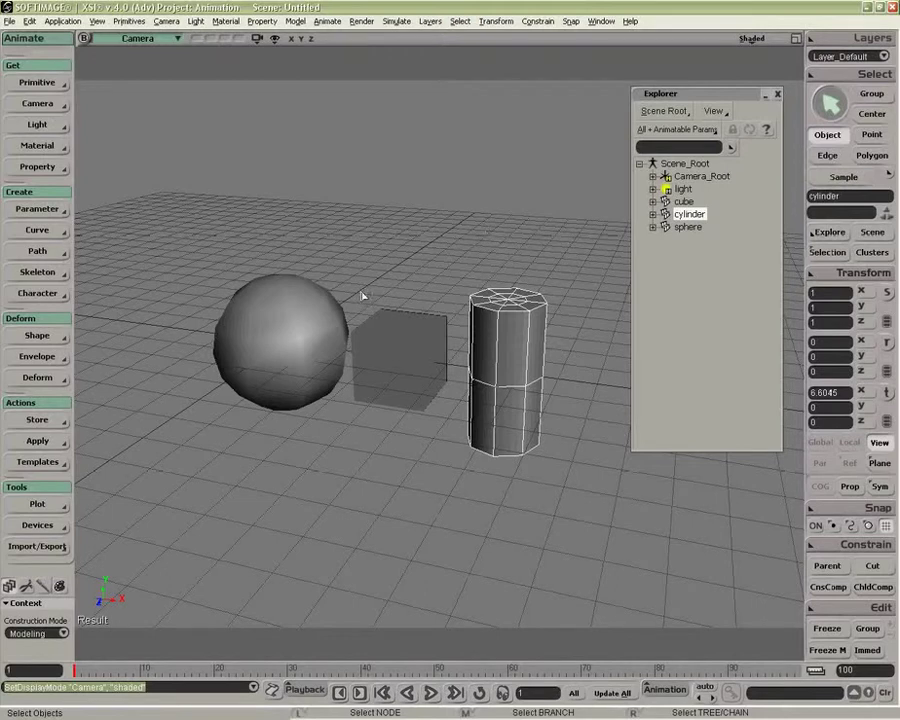
Select the cylinder, then the cube, in the Explorer.
click(687, 227)
click(688, 214)
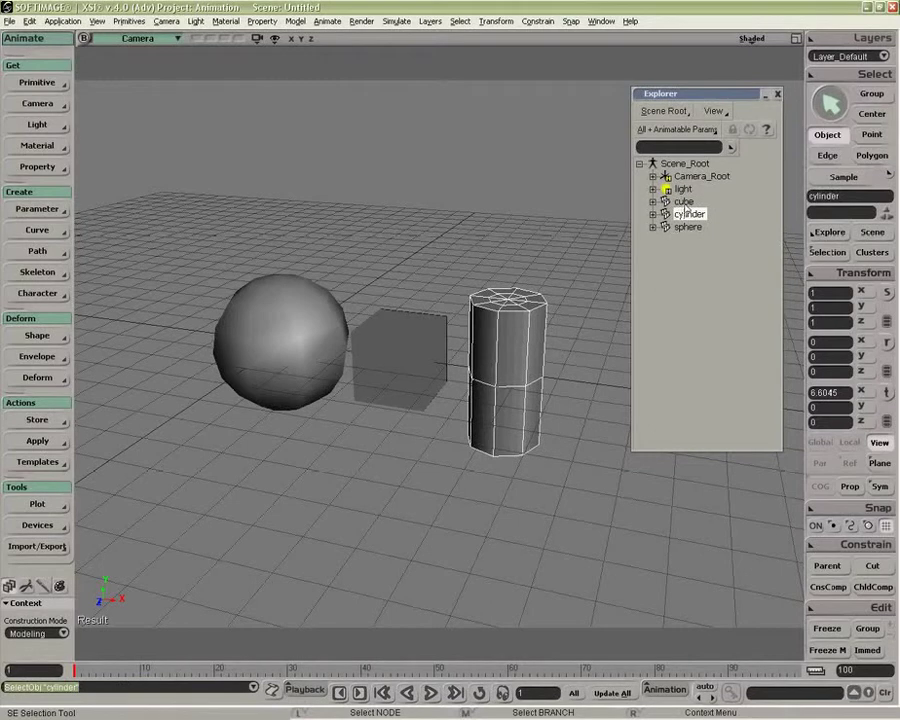
click(685, 203)
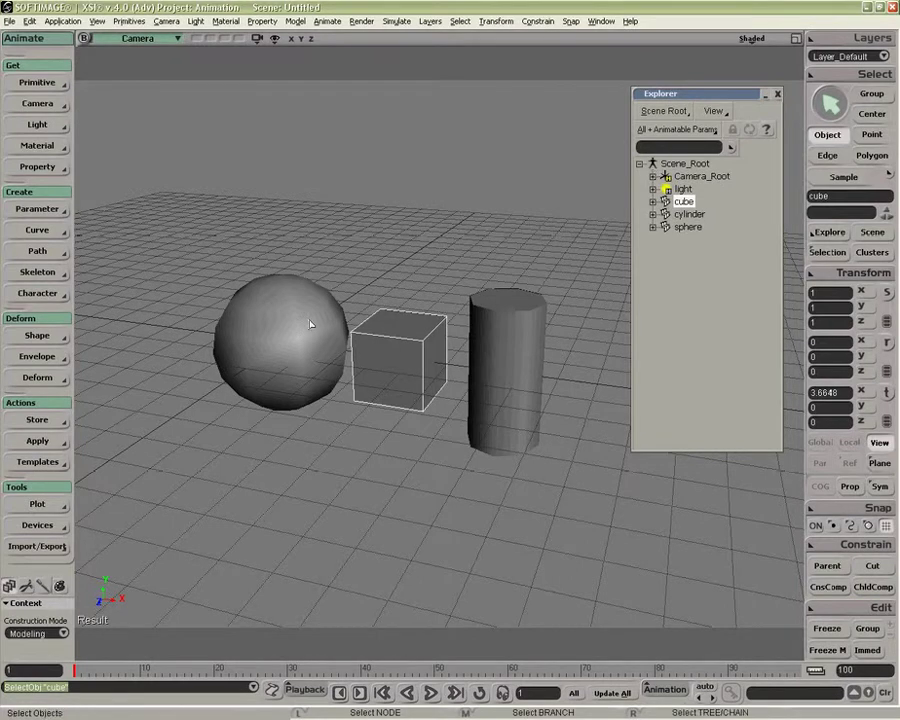
In the Model module, wrap the sphere in a new model named Sphere.
key(1)
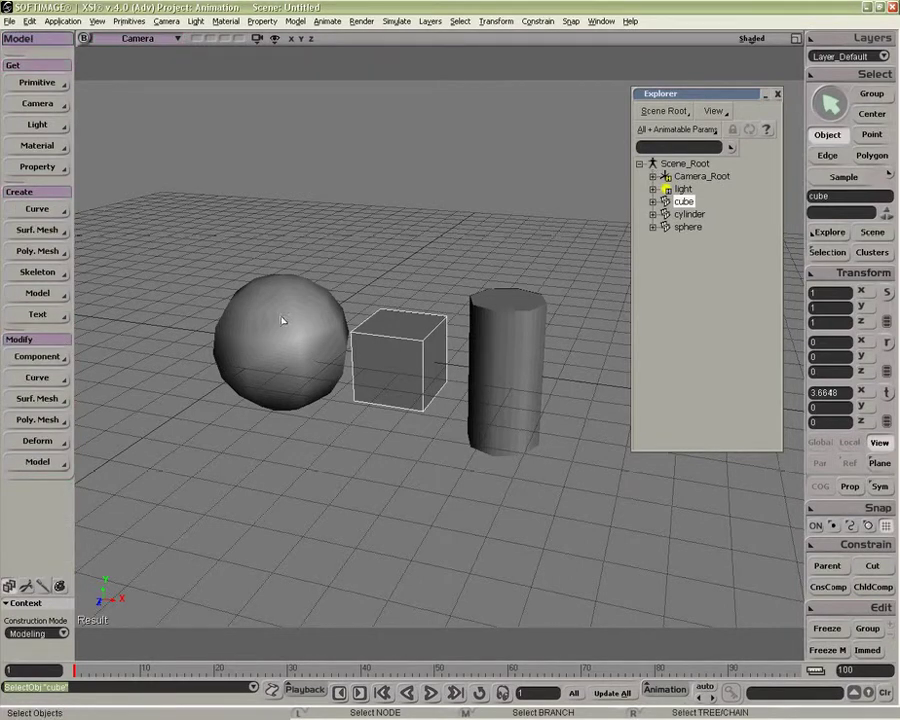
click(283, 320)
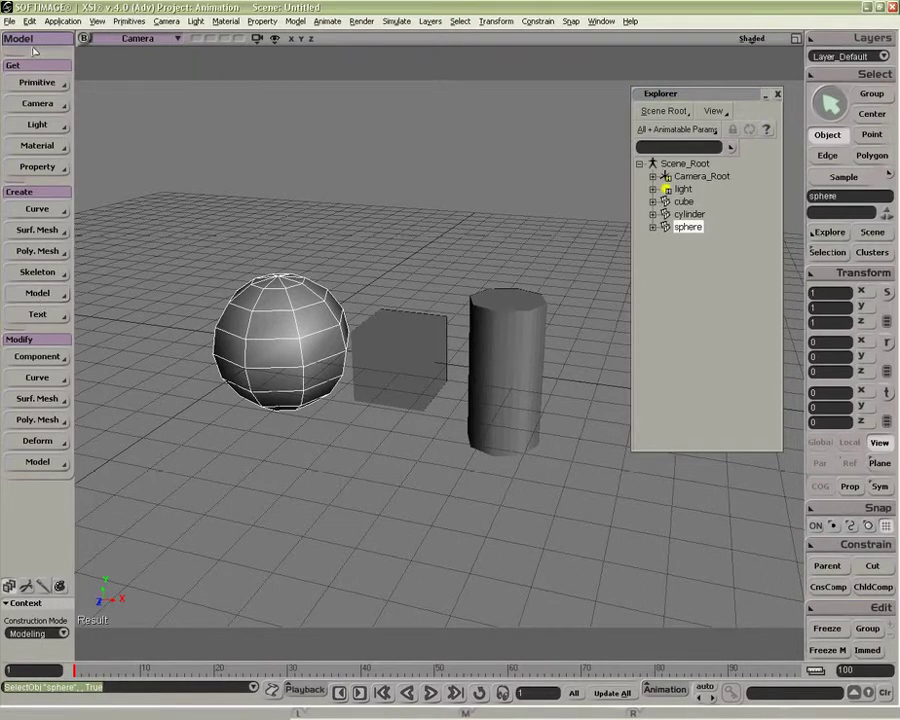
click(38, 294)
click(119, 298)
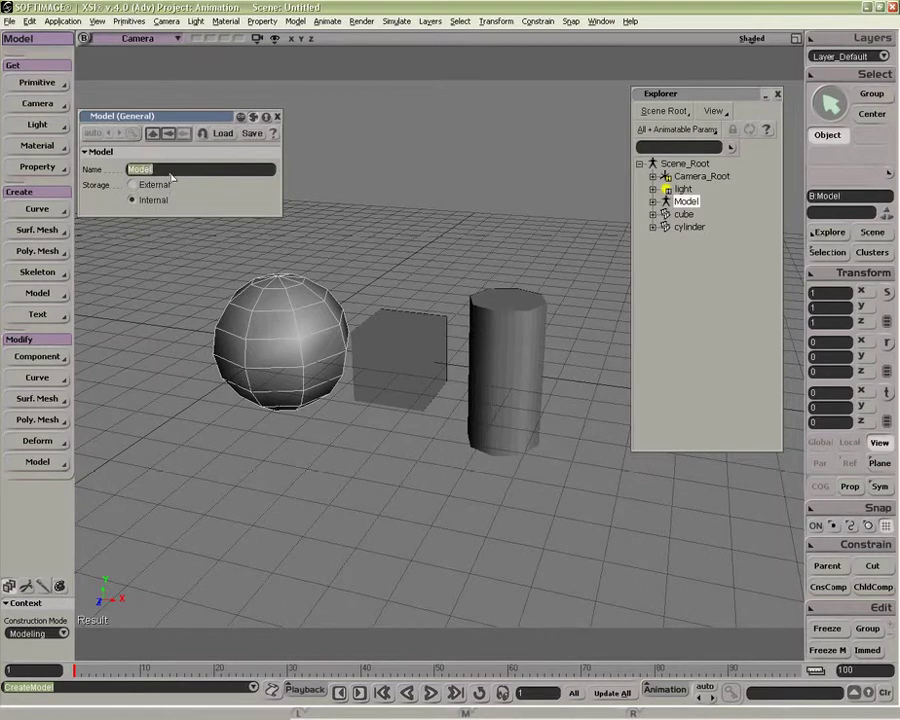
text(Sphe)
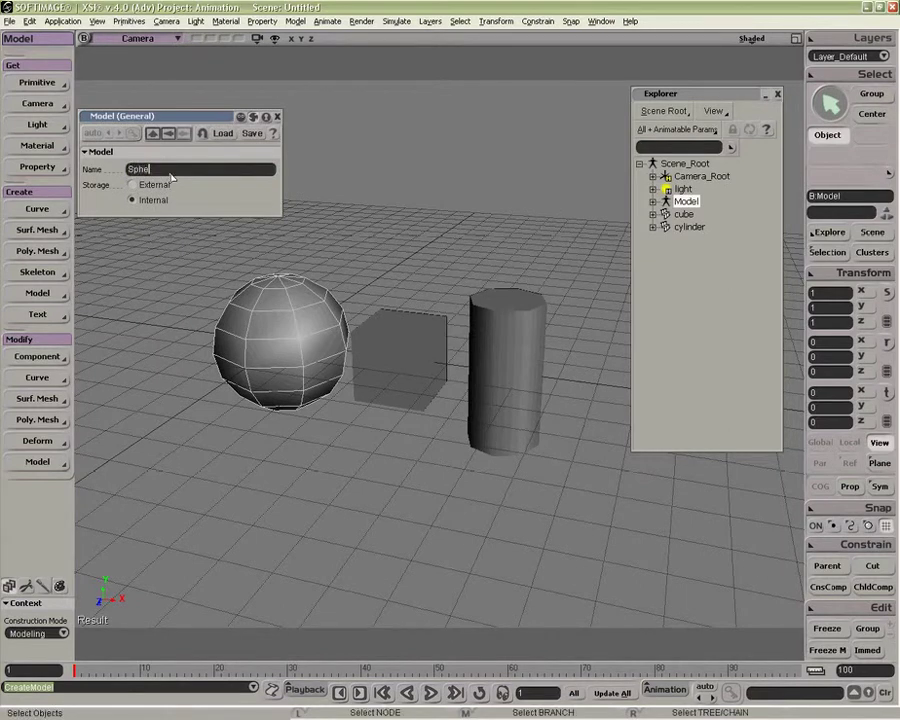
text(re)
key(Return)
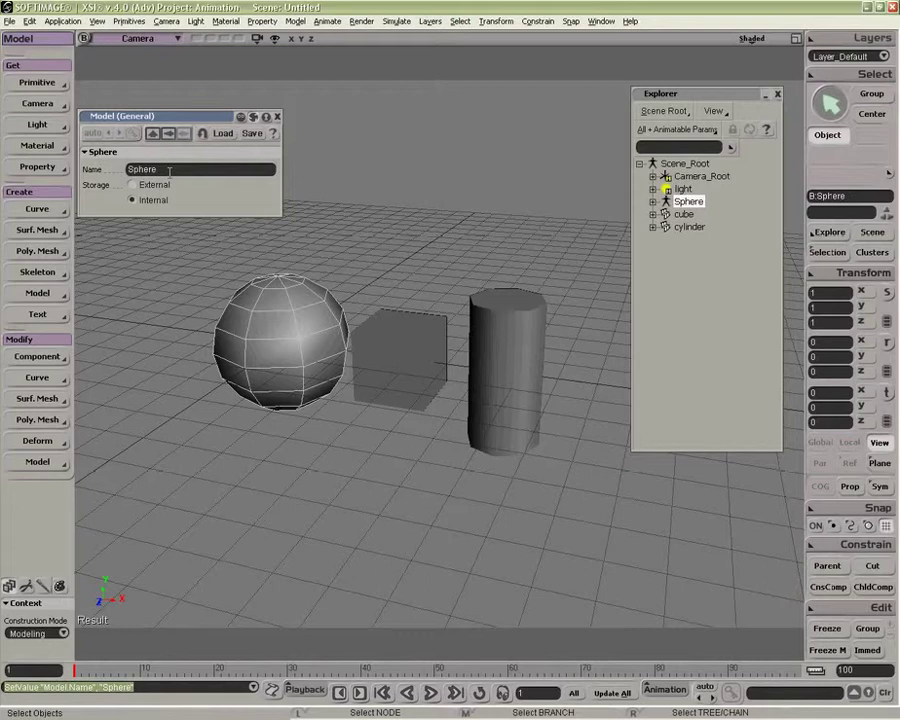
click(277, 116)
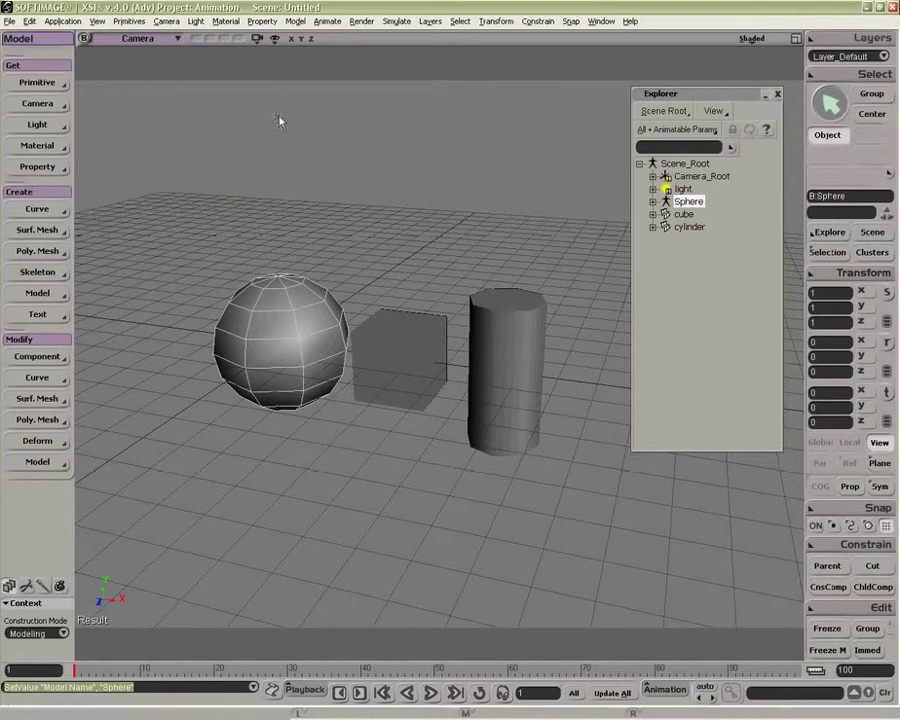
Expand the Sphere model in the Explorer and select the model node.
click(653, 201)
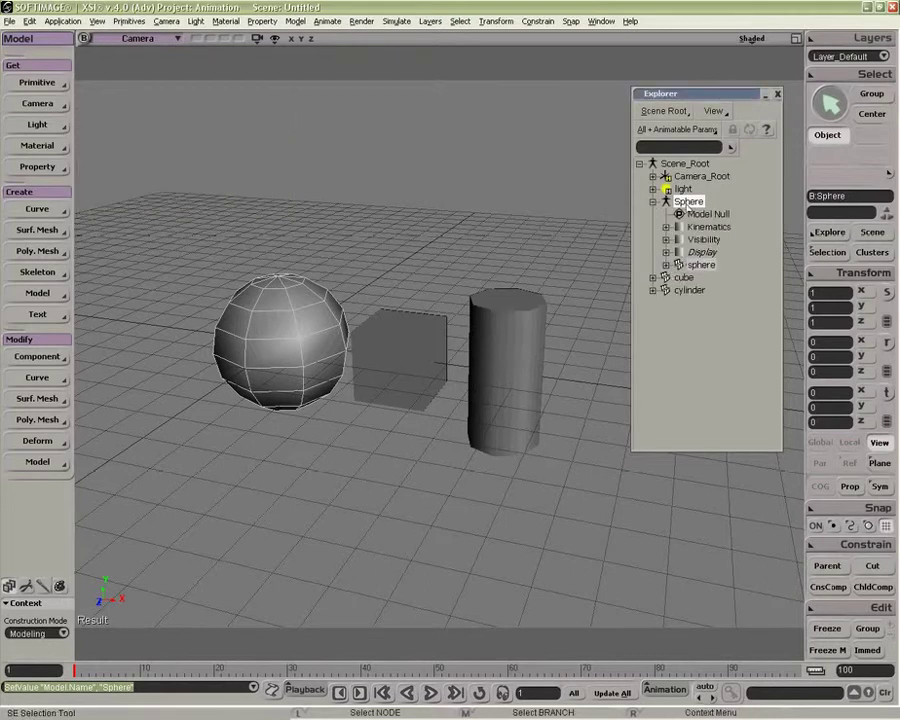
click(701, 265)
click(699, 265)
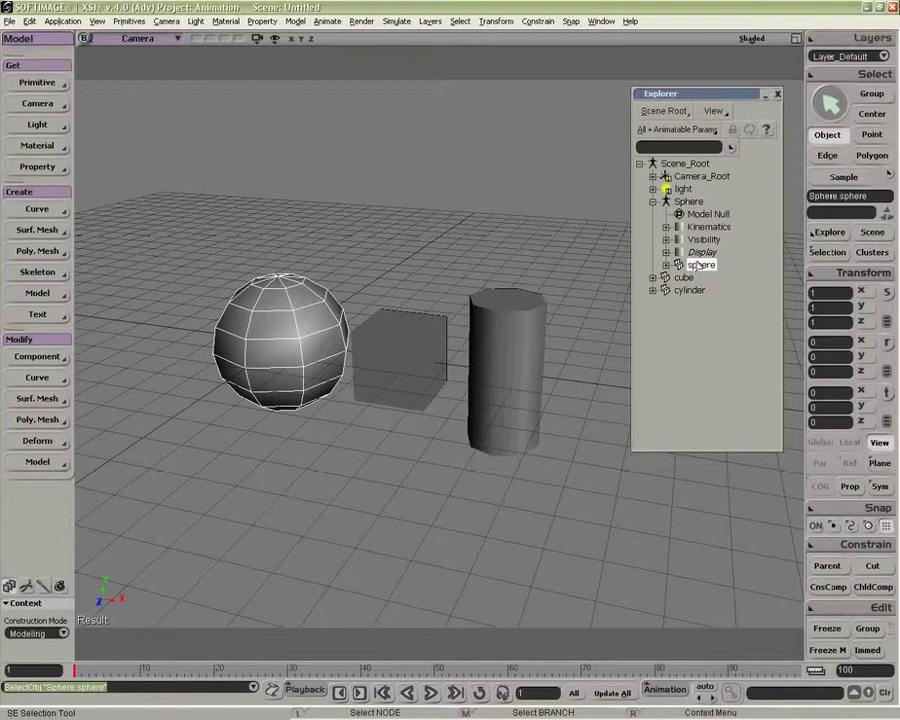
click(688, 202)
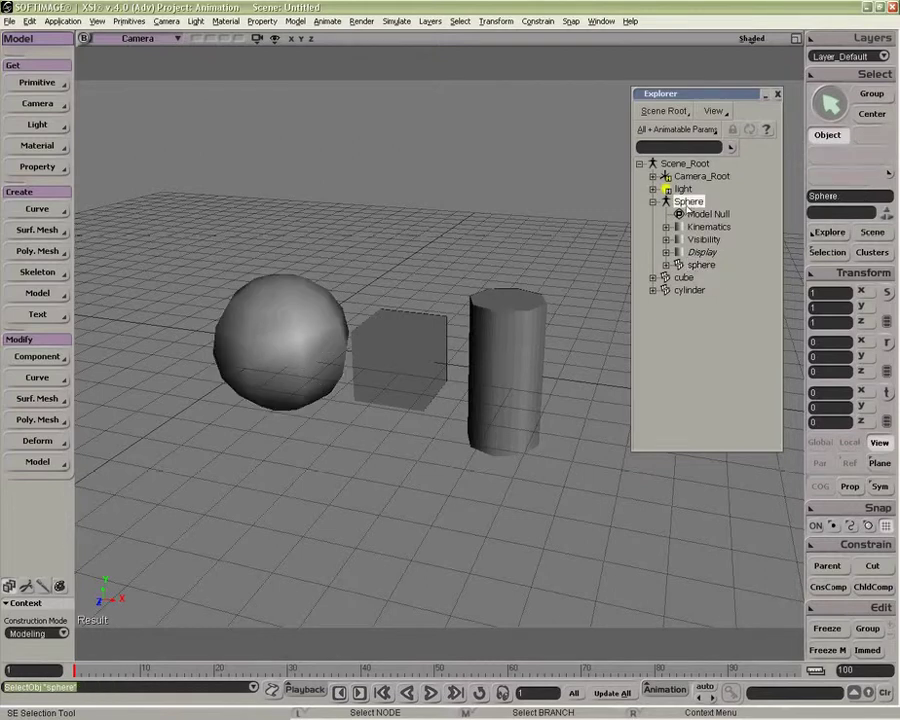
Key the sphere's position at frame 1 and raise it to Y 4.3842 at frame 10.
click(699, 265)
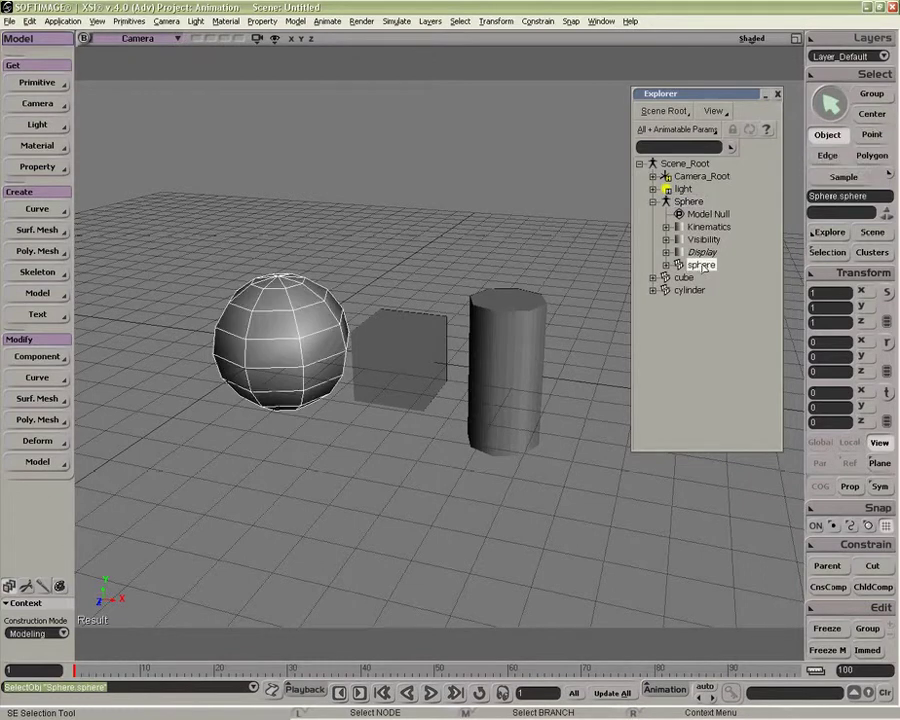
key(v)
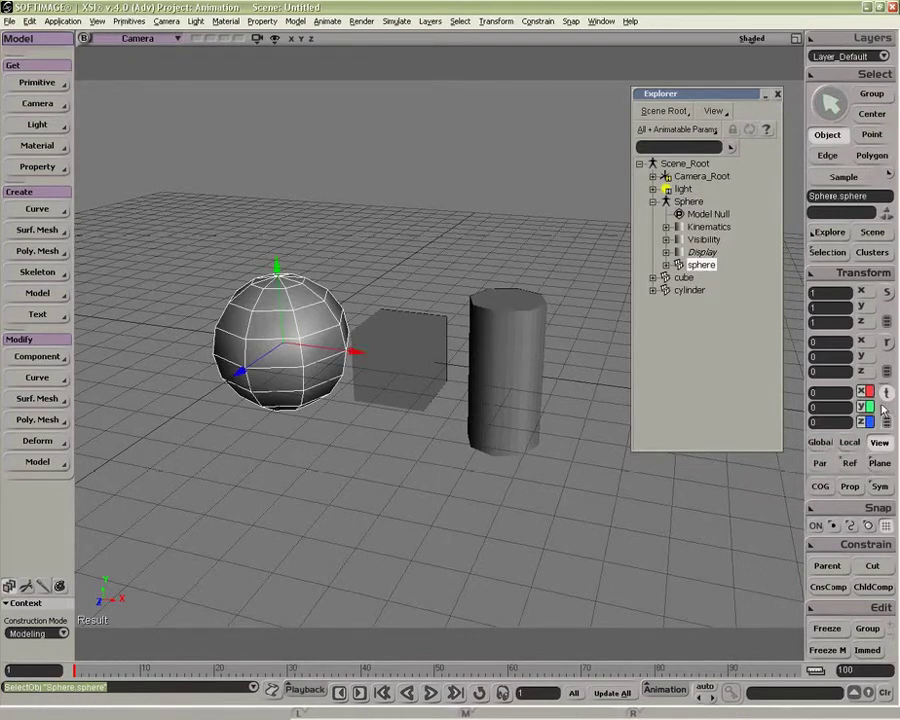
key(Right)
key(Right)
key(Right)
key(Right)
key(Right)
key(Right)
key(Right)
key(Right)
key(Right)
key(k)
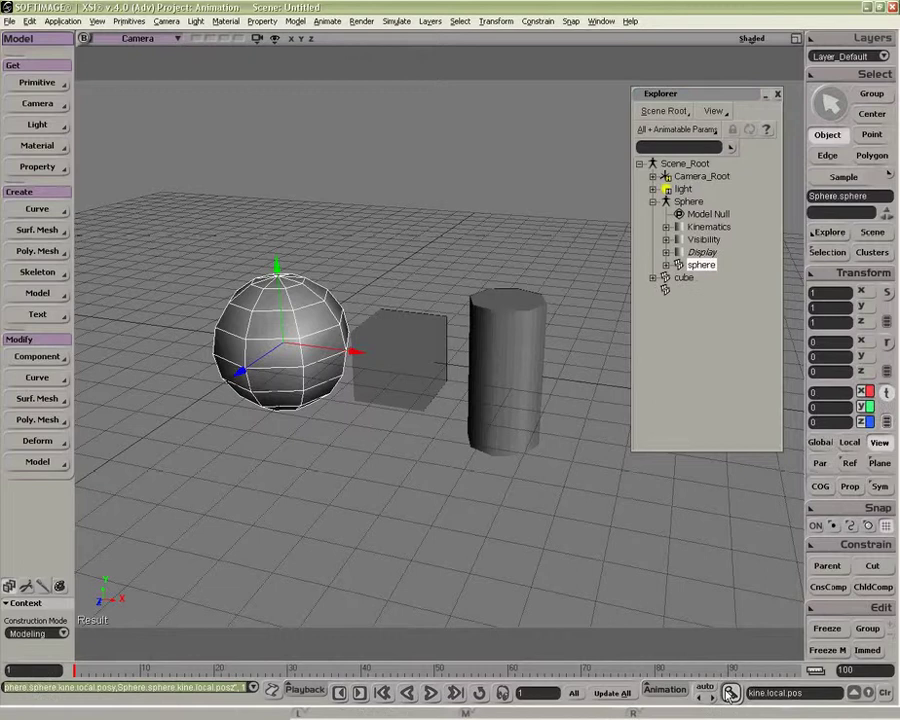
middle_drag(311, 540, 311, 396)
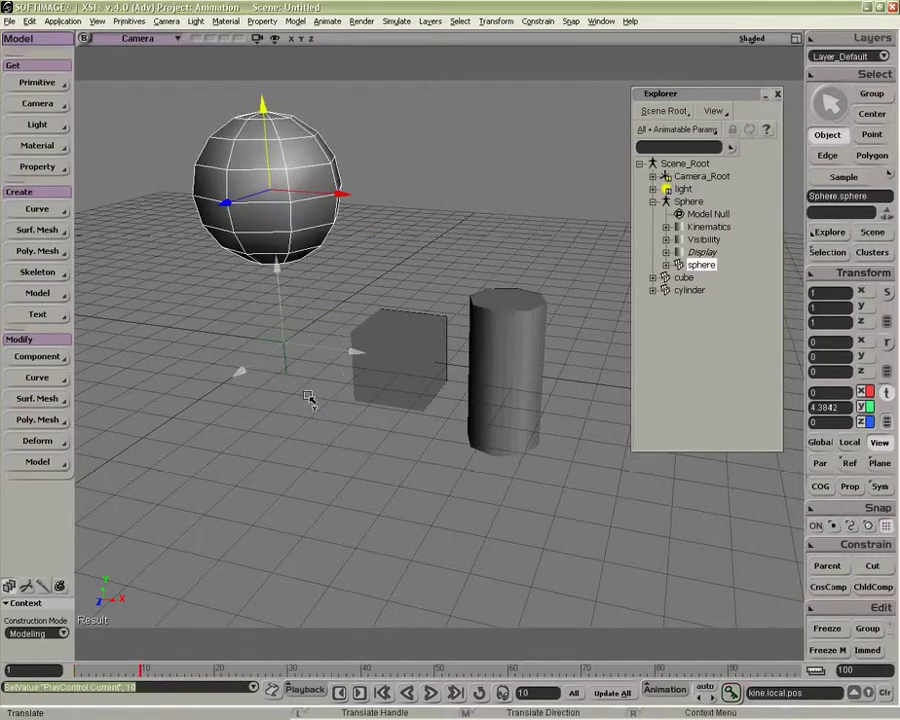
drag(161, 672, 76, 670)
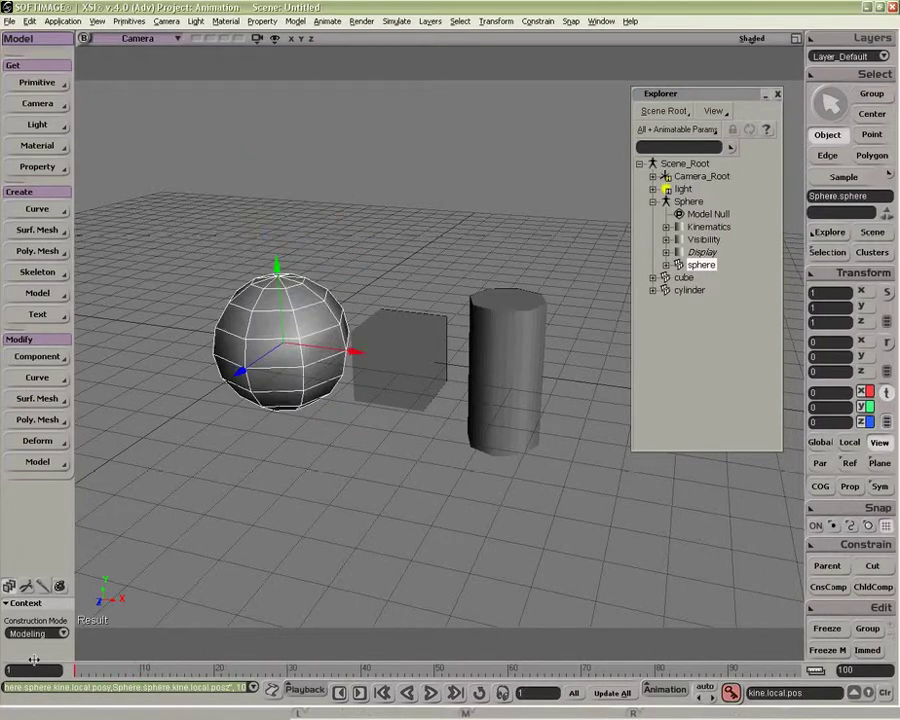
click(665, 265)
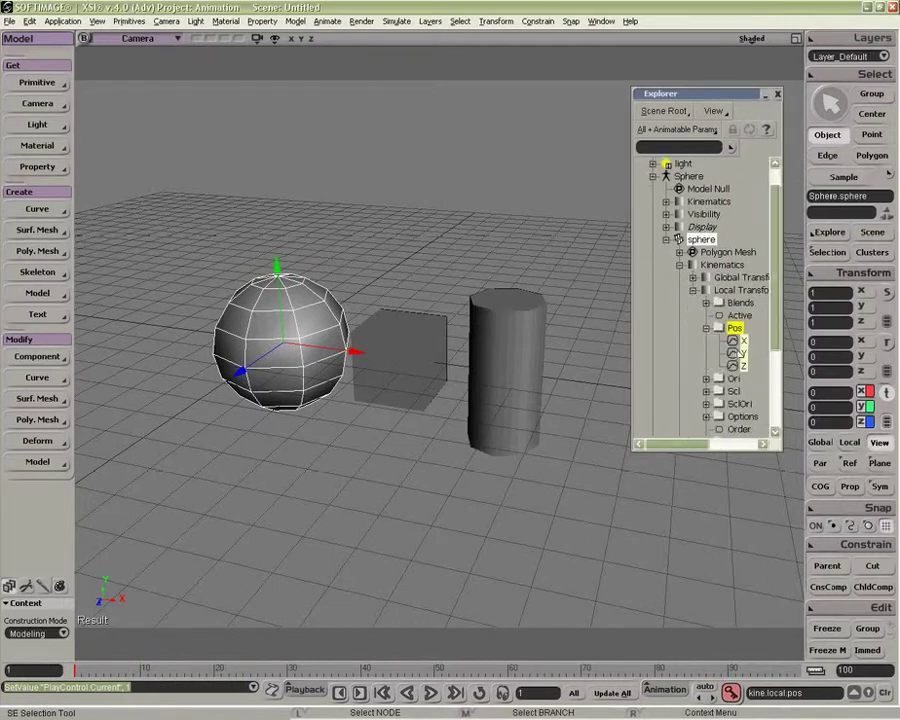
Store the sphere's marked parameter fcurves as an action named UP.
key(2)
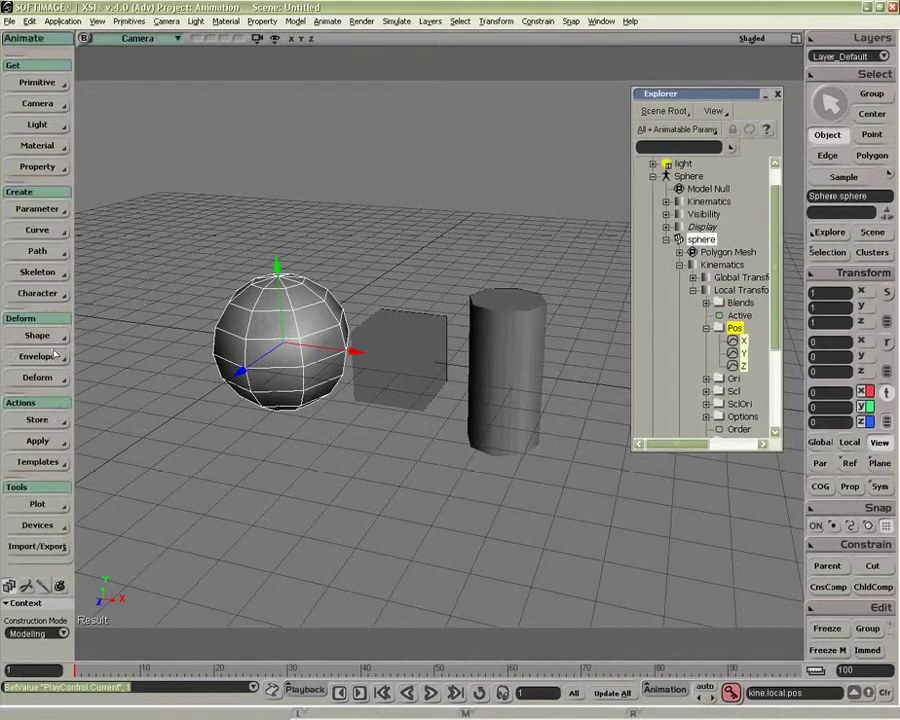
click(37, 420)
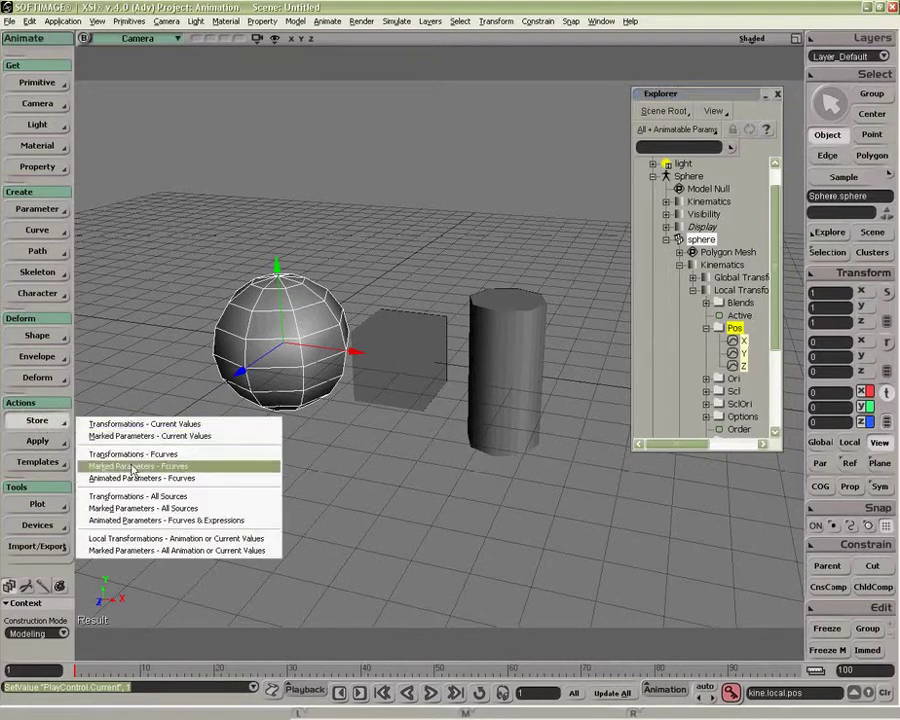
click(133, 467)
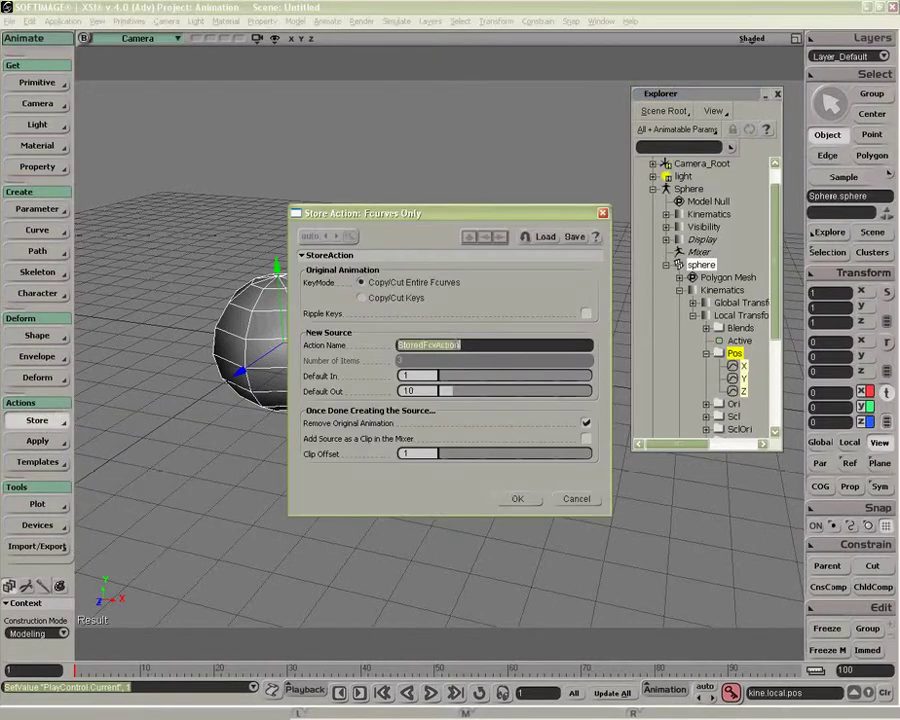
text(UP)
click(516, 498)
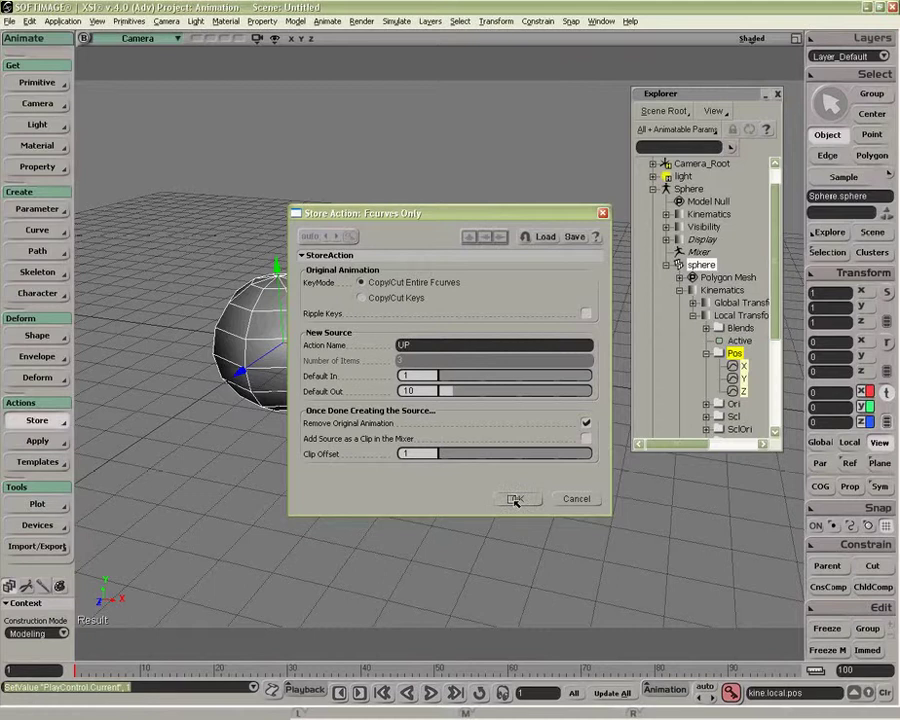
Select the Sphere model in the Explorer, alongside its new Mixer and sphere mesh.
click(700, 264)
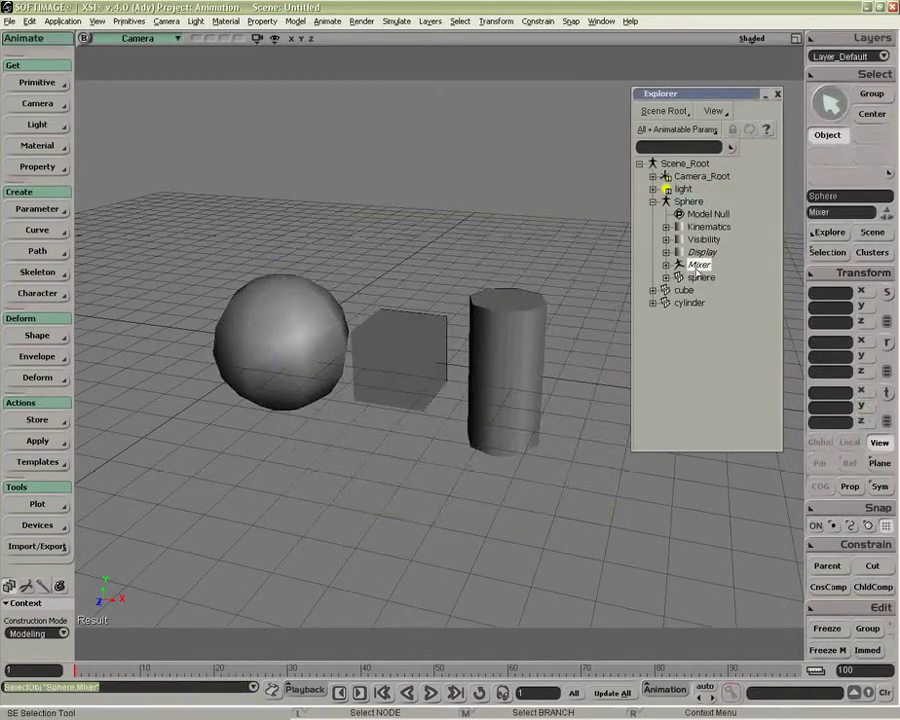
click(700, 277)
click(688, 202)
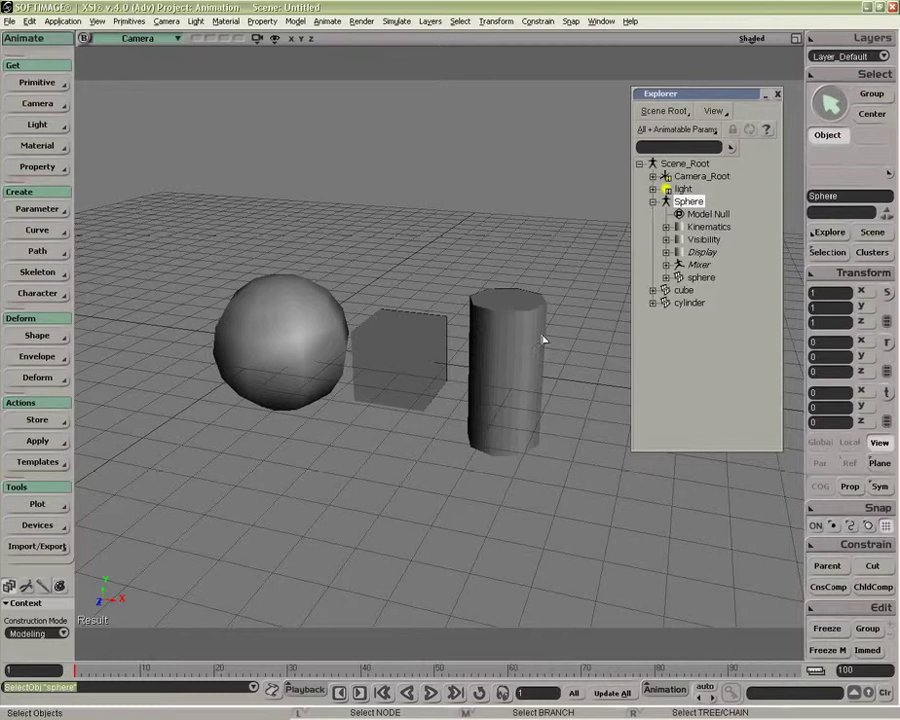
Open the Sphere model's Animation Mixer with Alt+0.
key(alt+0)
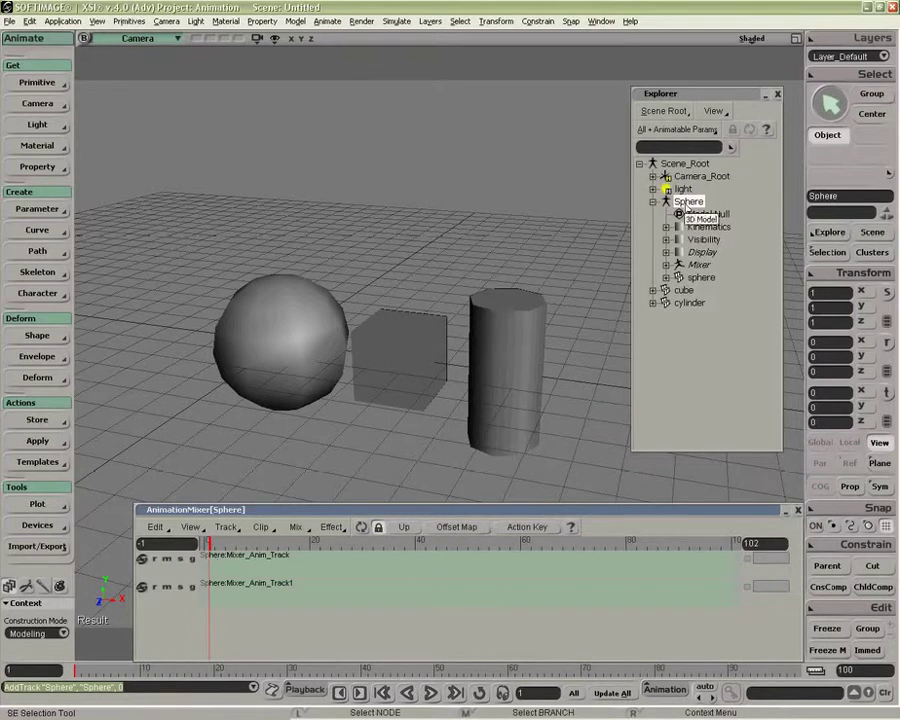
Wrap the cube in a new model named Cuby and add animation tracks to its mixer.
click(410, 334)
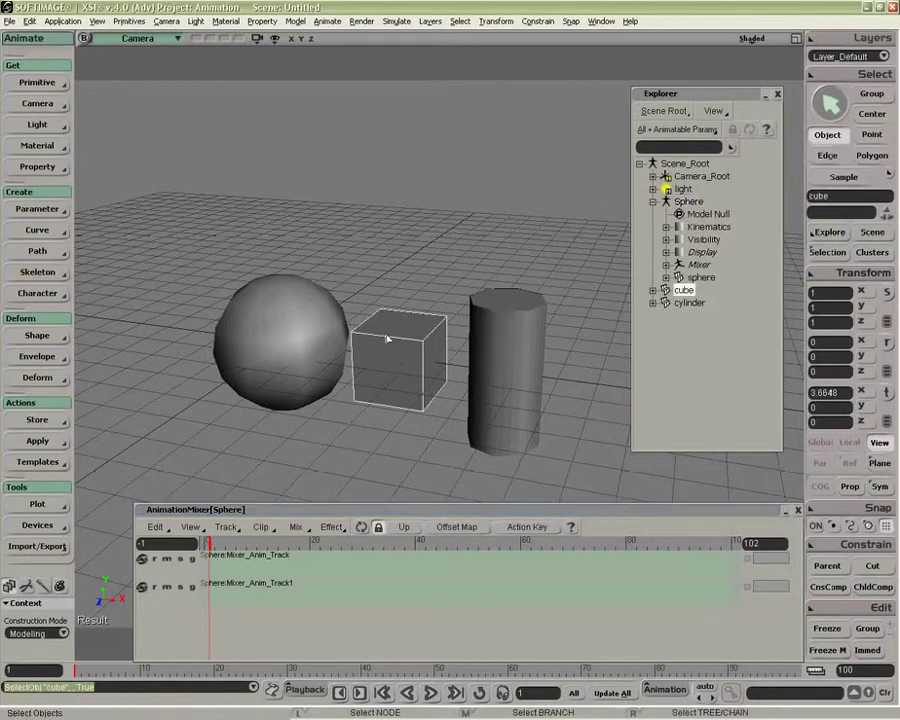
key(1)
click(42, 293)
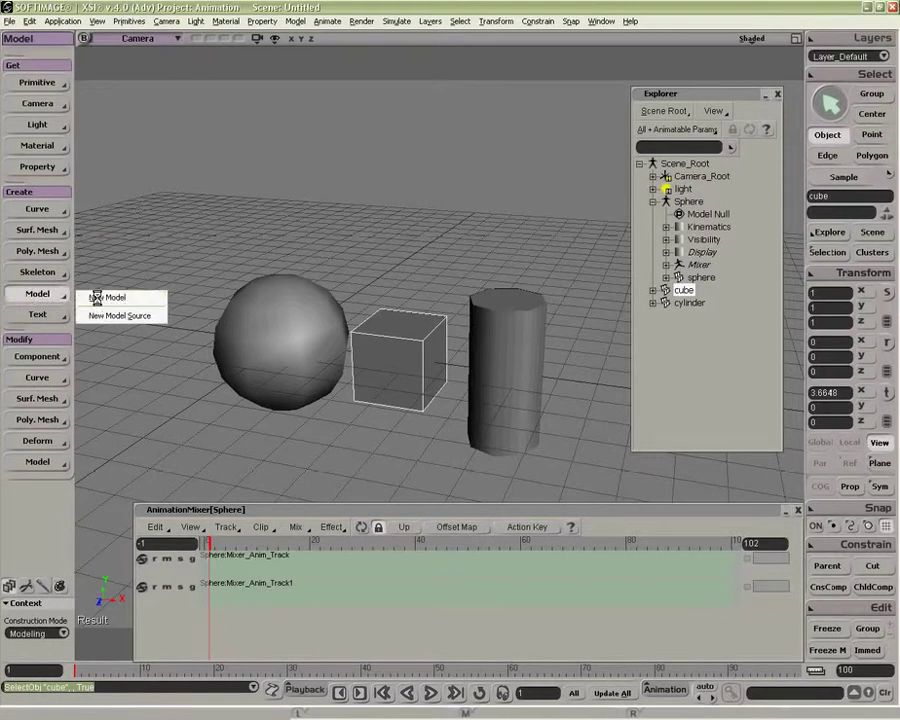
click(100, 298)
click(201, 169)
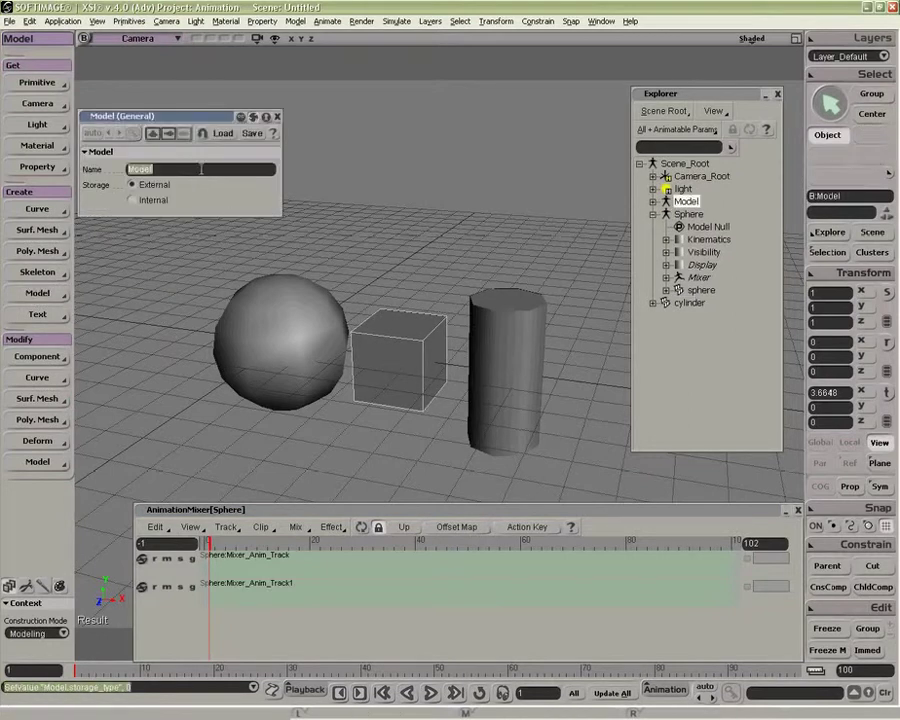
text(Cub)
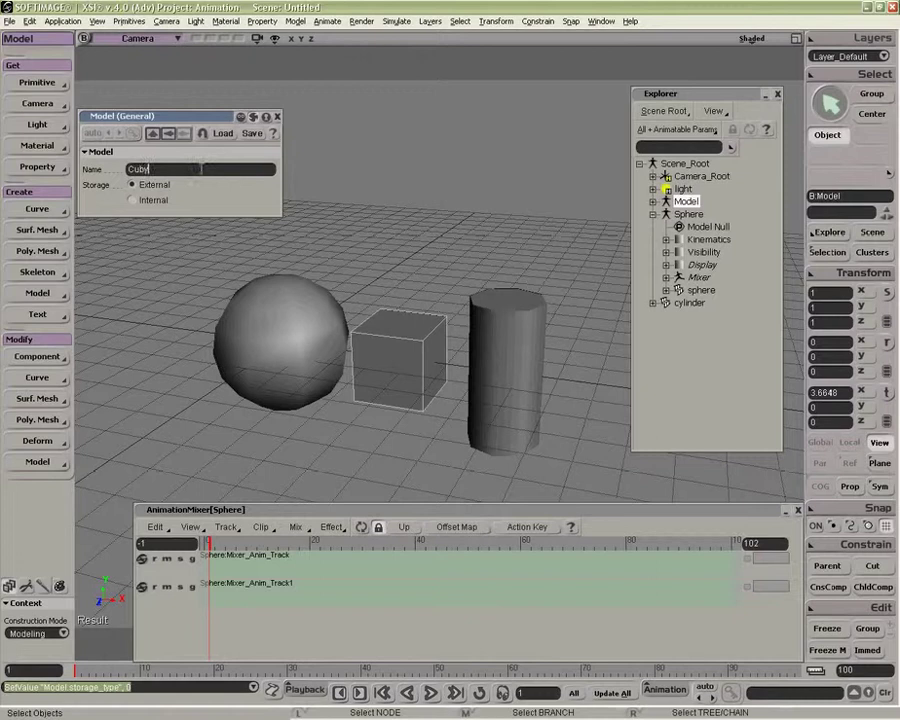
text(y)
key(Return)
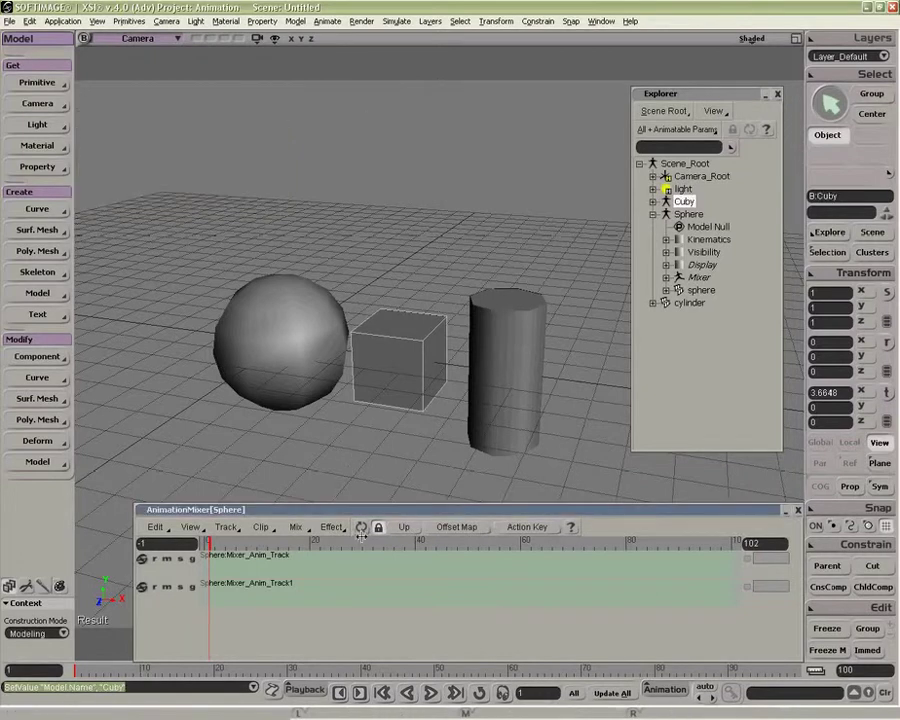
click(361, 529)
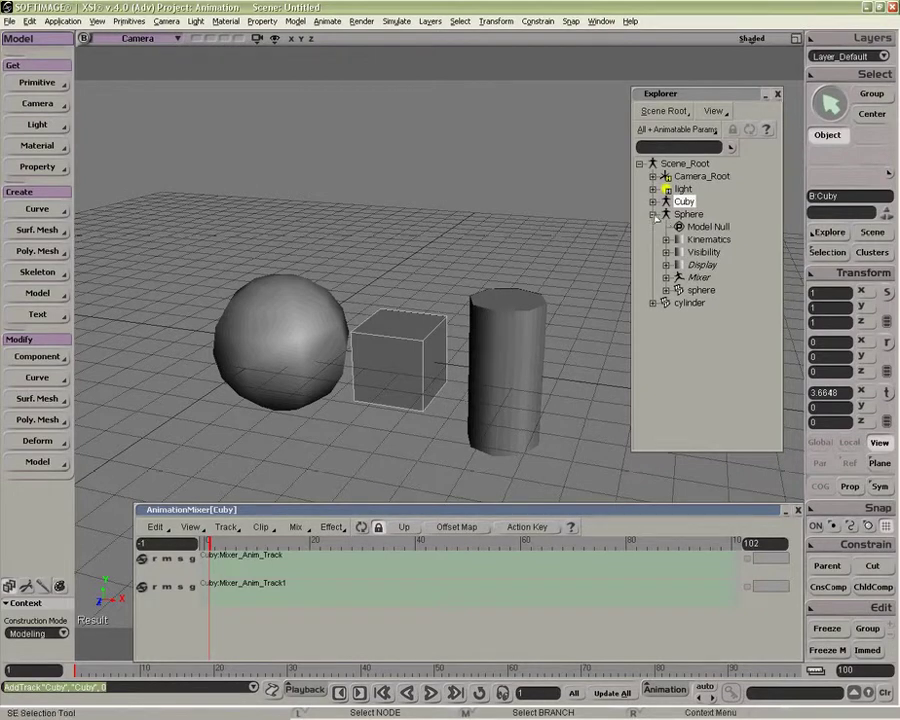
Insert the UP action as UP_Clip on the Sphere's first mixer track and preview the rise.
click(310, 371)
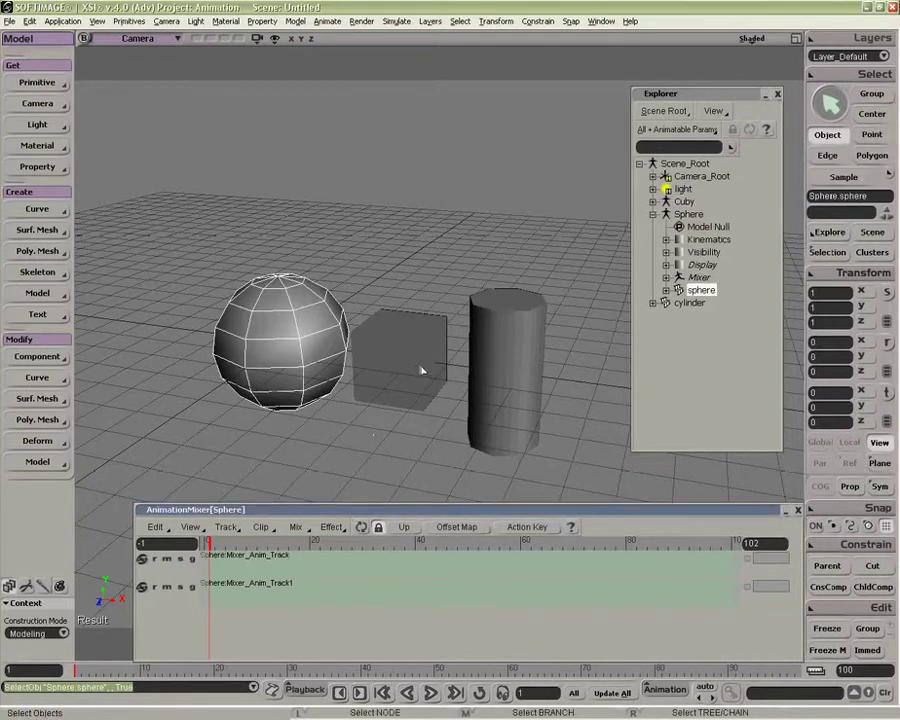
right_click(285, 565)
click(300, 414)
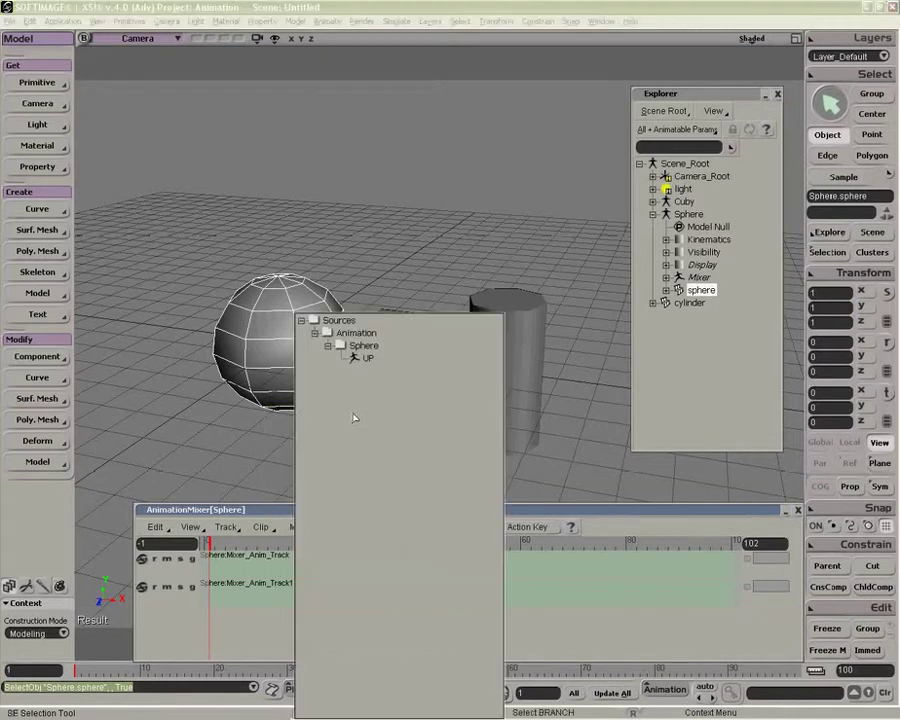
click(362, 354)
double_click(362, 354)
drag(280, 540, 235, 546)
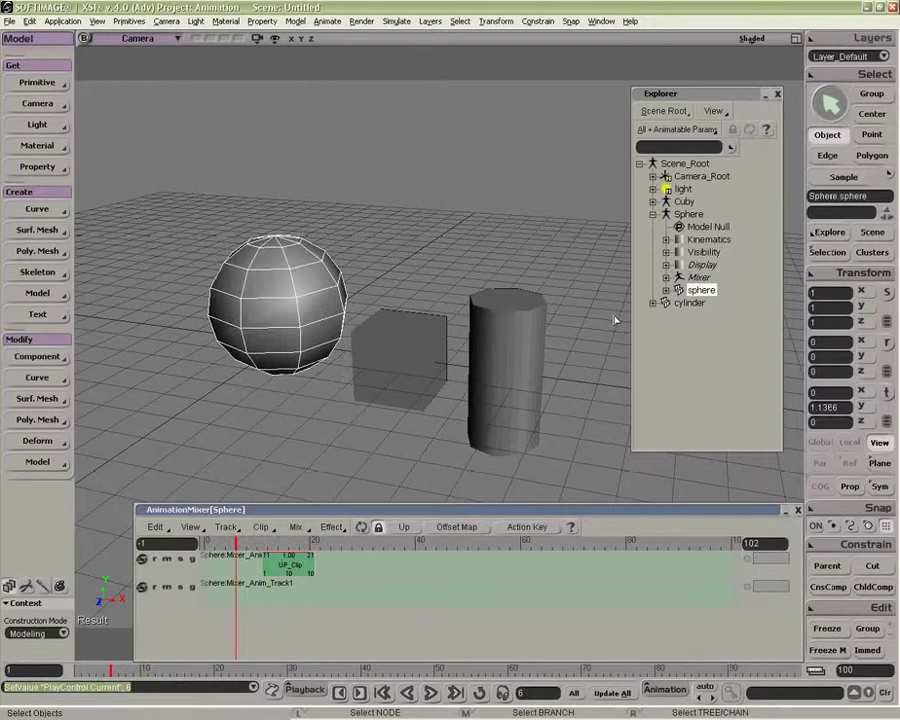
click(420, 375)
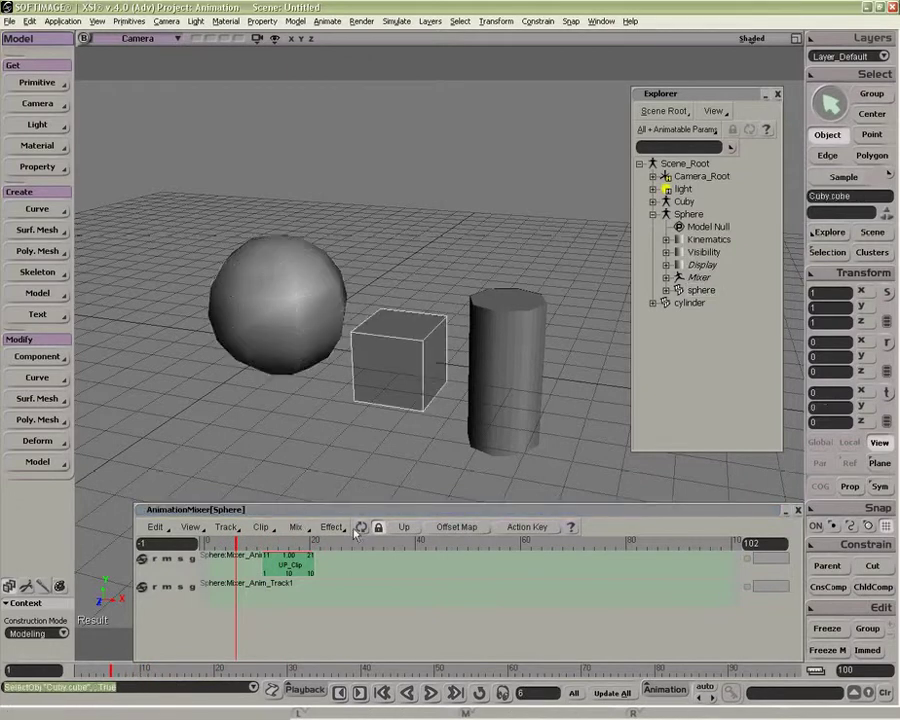
Expand Cuby and its Mixer, then Sphere's Mixer > Sources > Animation to reveal UP.
click(653, 201)
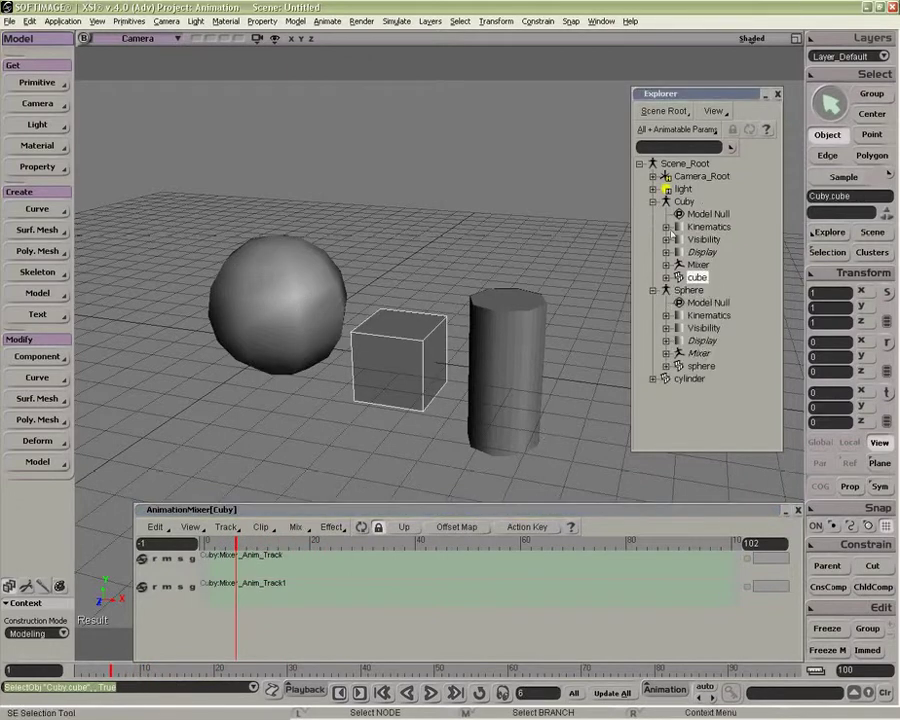
click(666, 264)
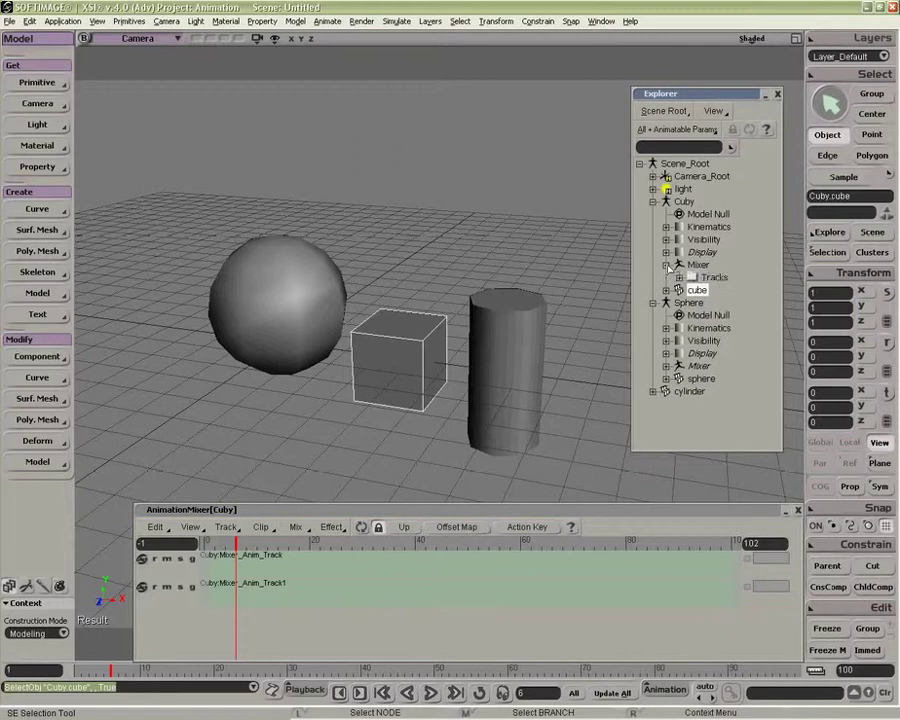
click(697, 366)
click(718, 379)
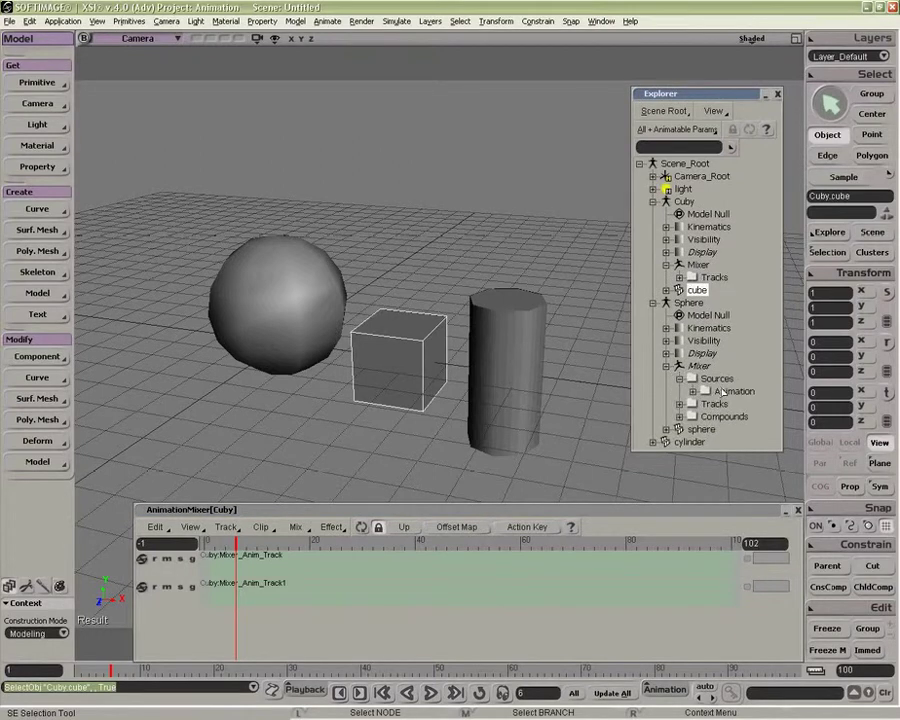
click(705, 391)
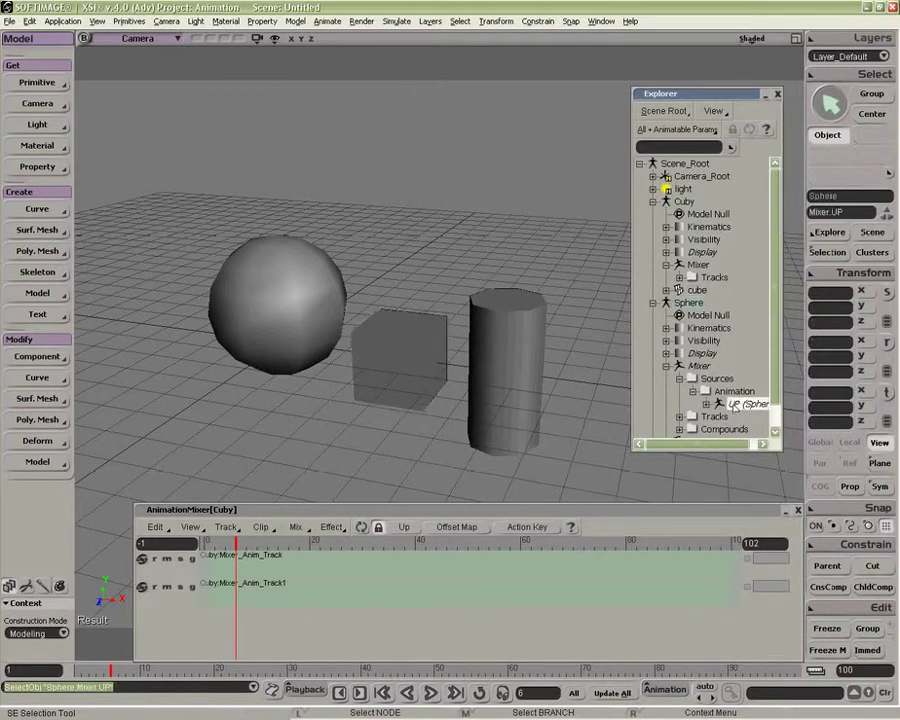
Apply UP to Cuby's track, remapping sphere to cube, then validate and connect.
drag(741, 404, 252, 582)
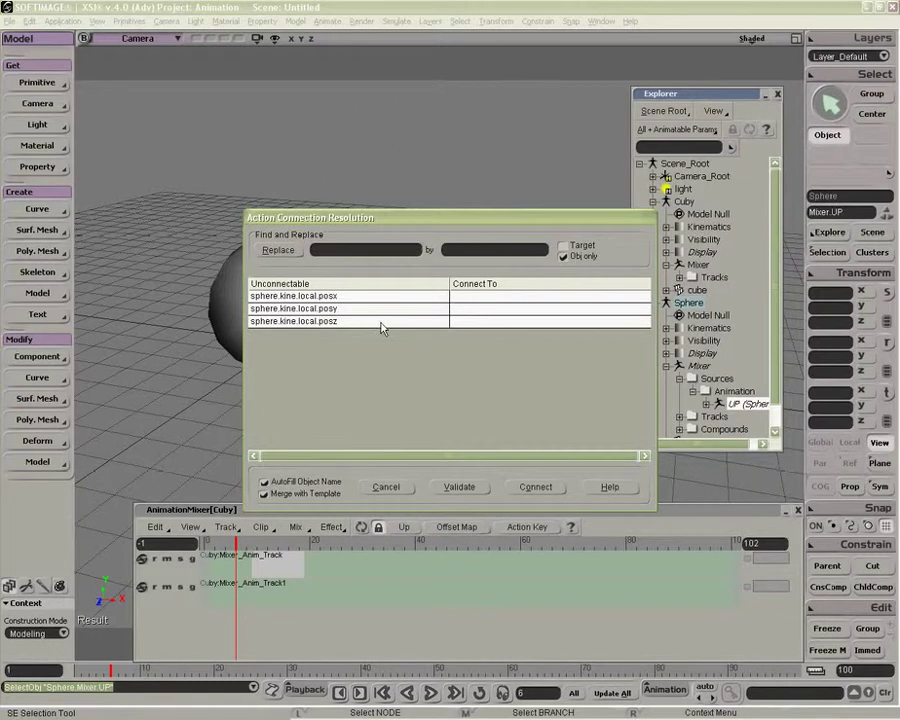
drag(431, 222, 395, 211)
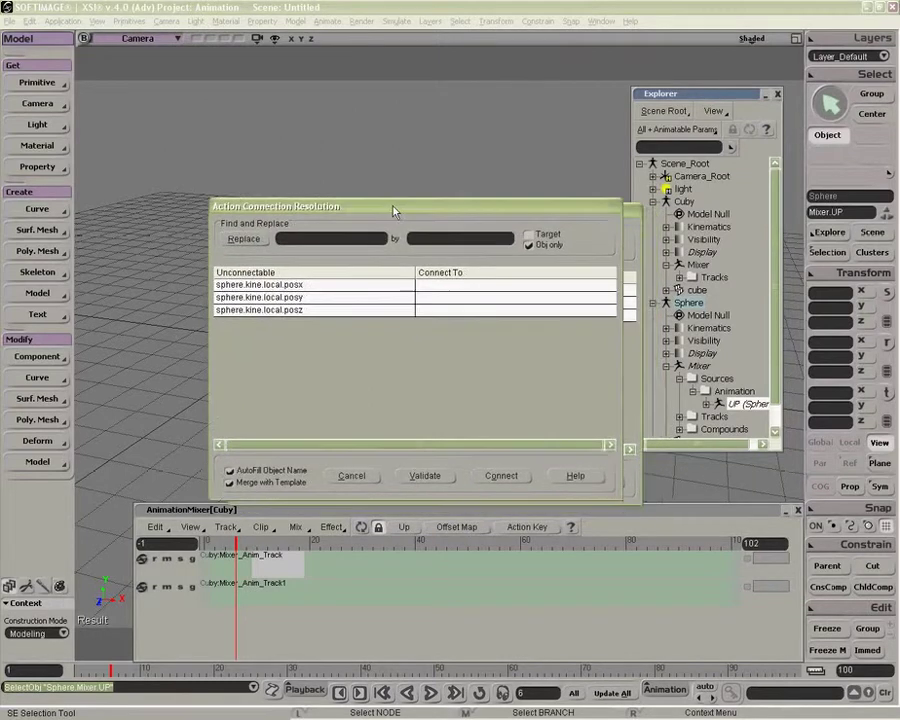
click(304, 238)
text(sphere)
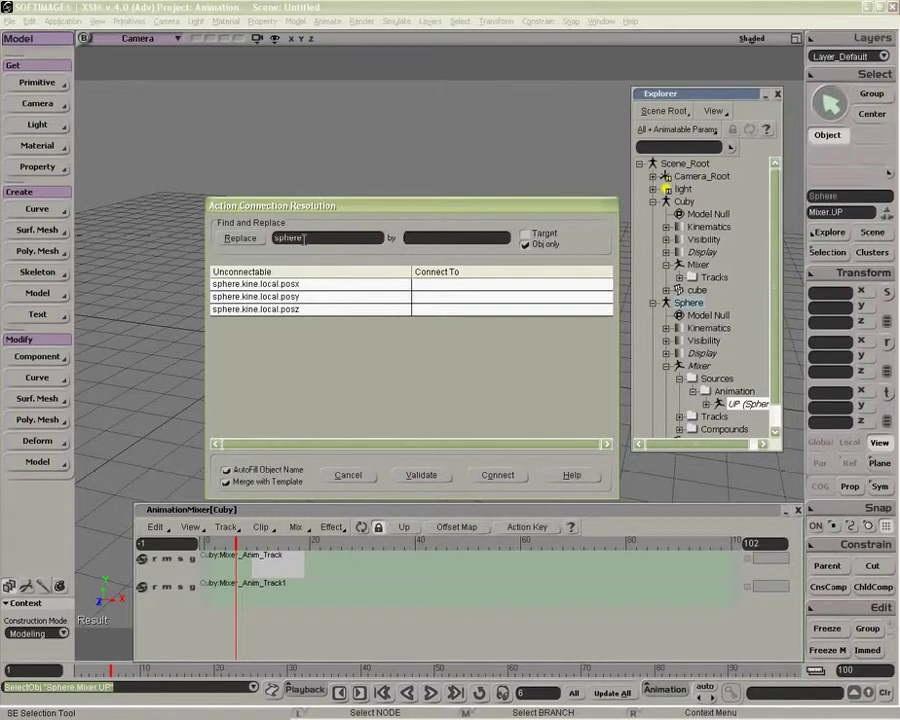
text(cube)
click(240, 238)
click(430, 237)
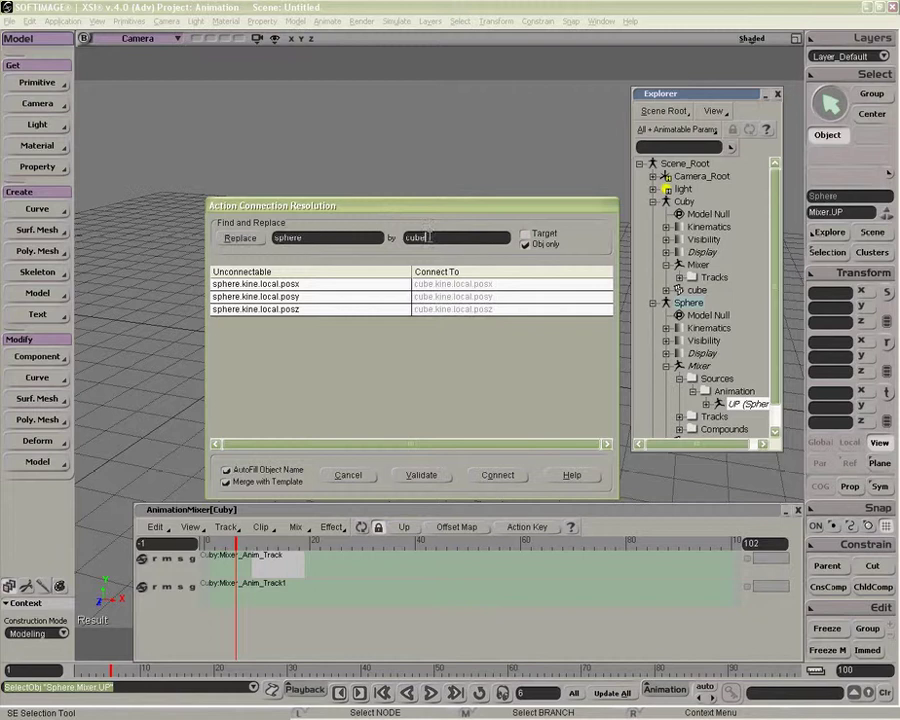
key(Return)
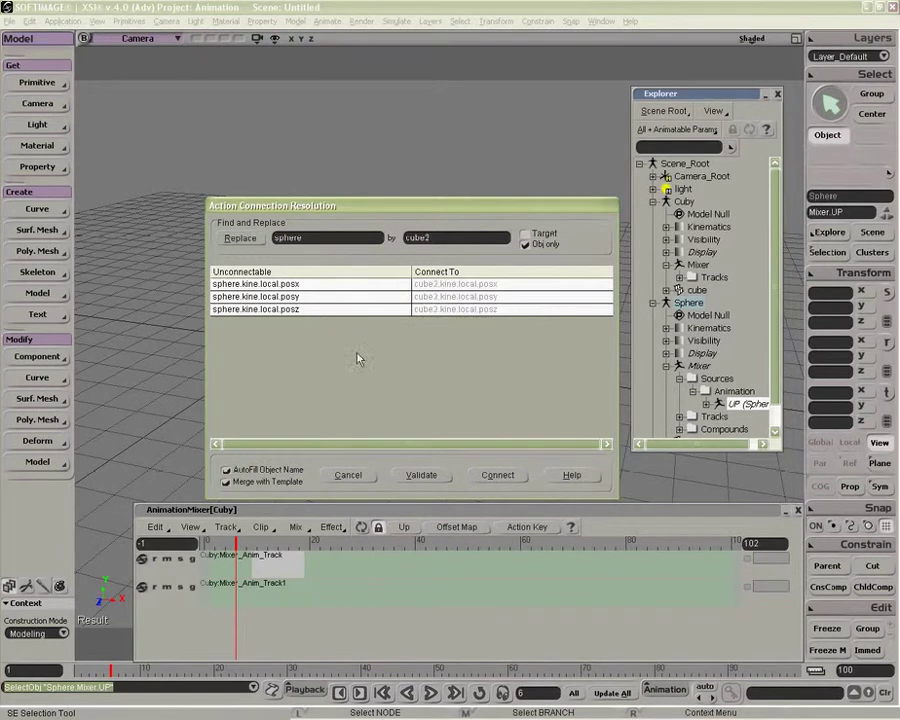
click(424, 474)
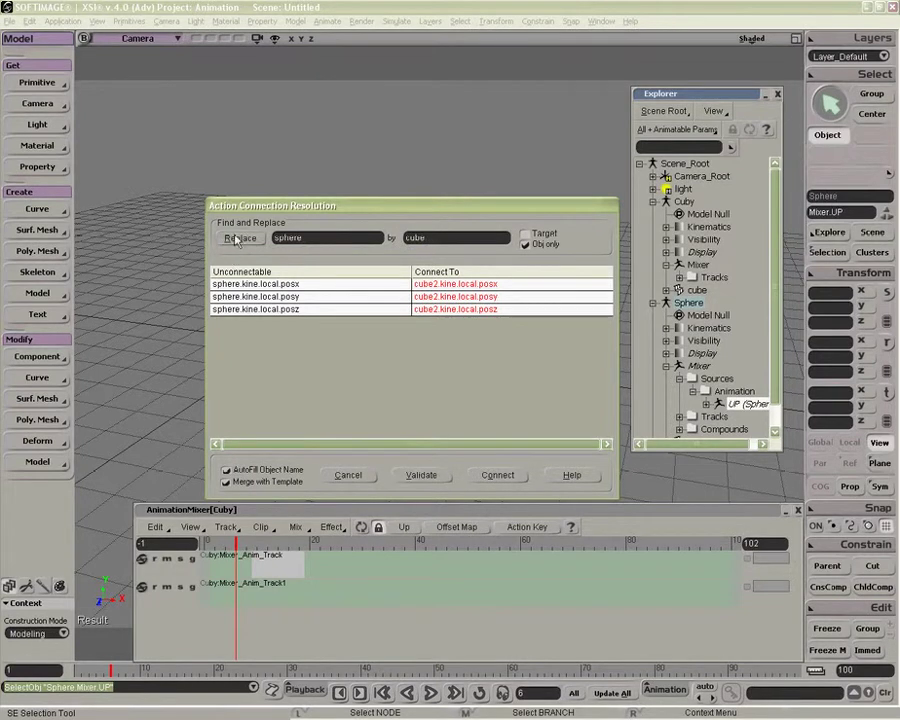
click(421, 476)
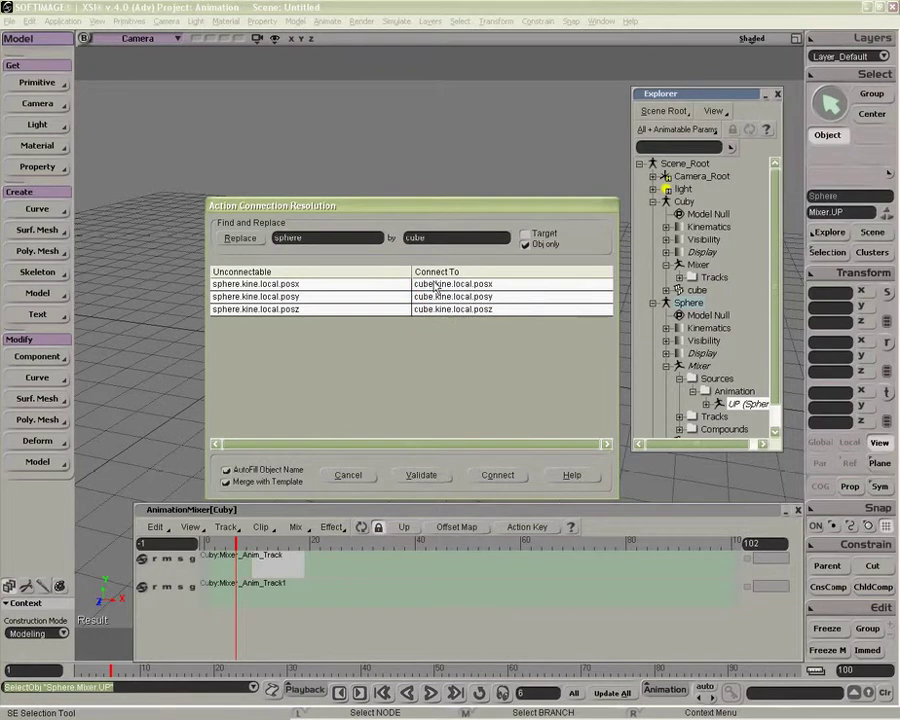
click(500, 475)
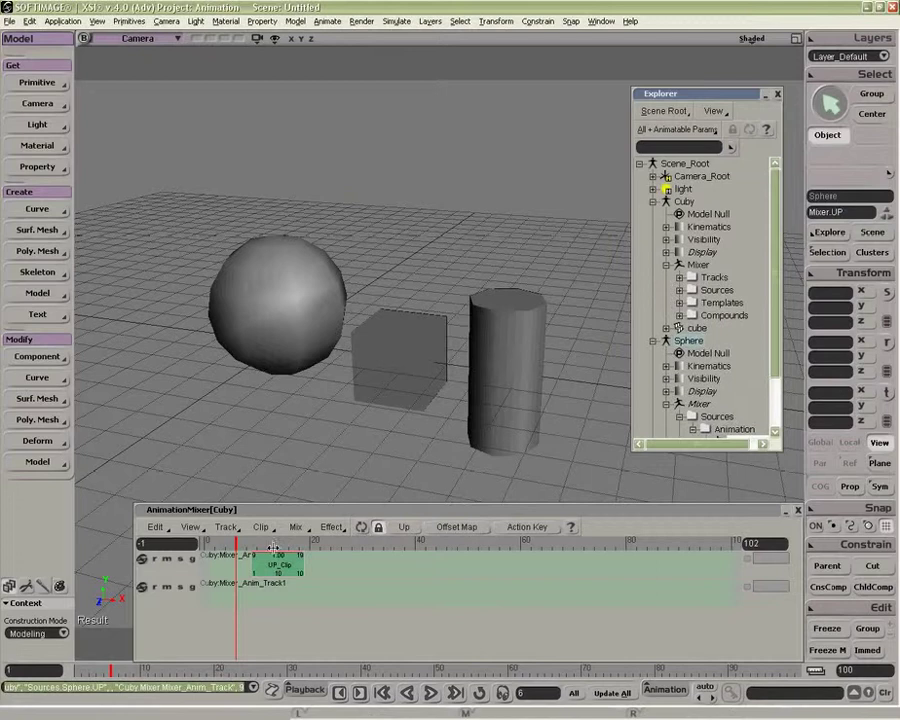
Shift UP_Clip to frame 28 and review Cuby's MappingTemplate sphere-to-cube position rules.
click(282, 543)
drag(282, 543, 373, 543)
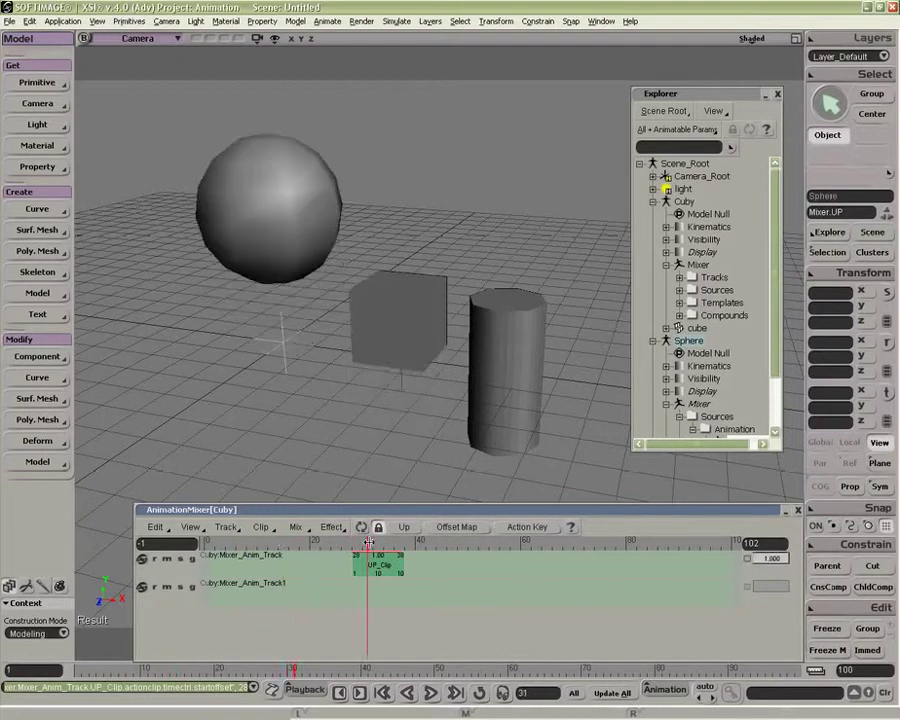
drag(776, 357, 708, 392)
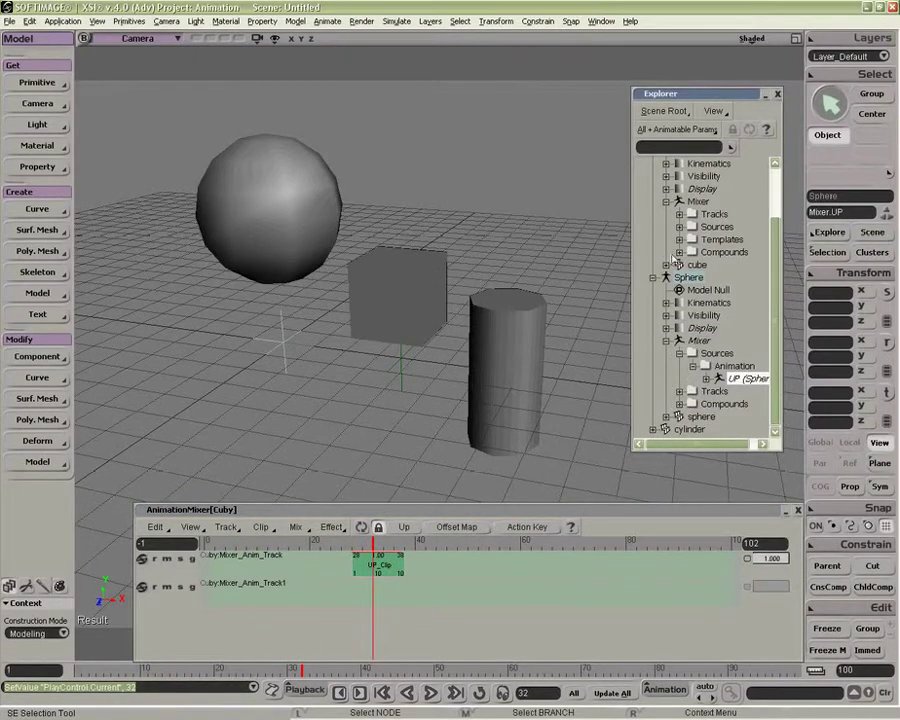
click(680, 239)
click(692, 252)
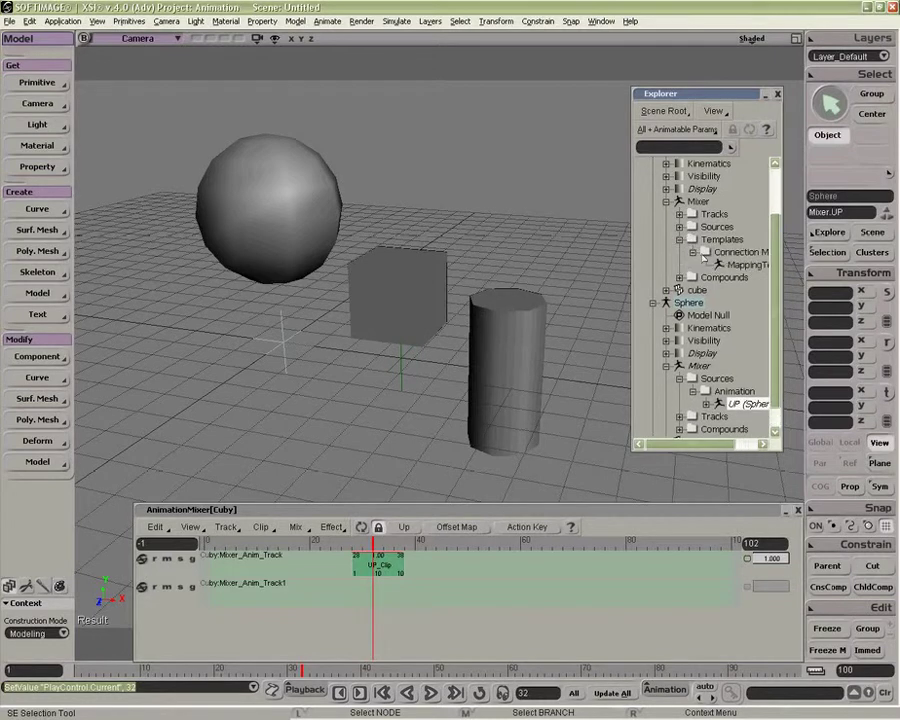
double_click(728, 264)
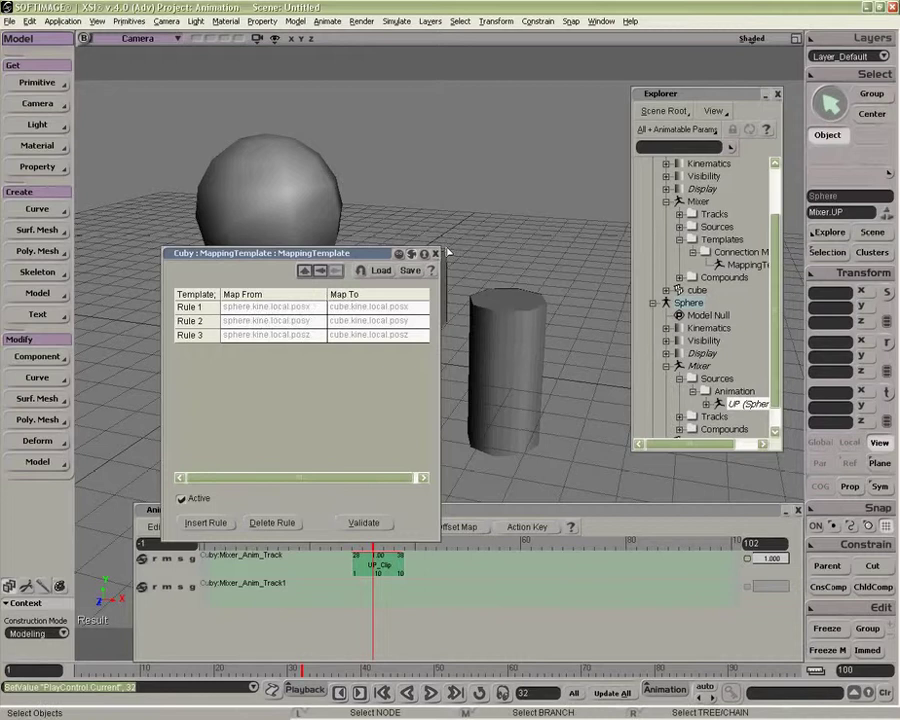
click(309, 182)
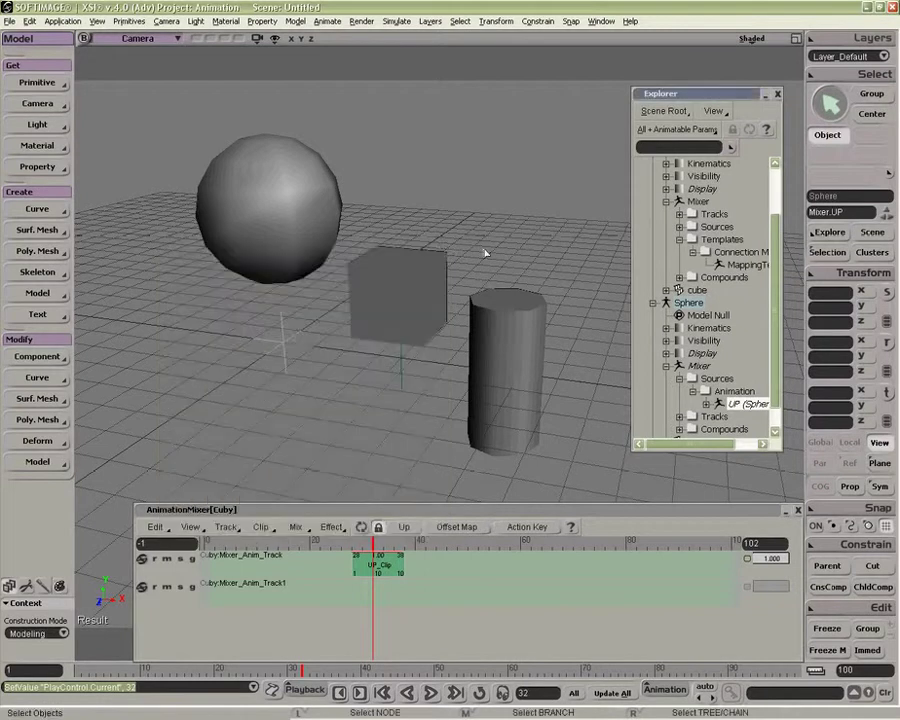
Wrap the selected cylinder in a new model named Model.
click(521, 369)
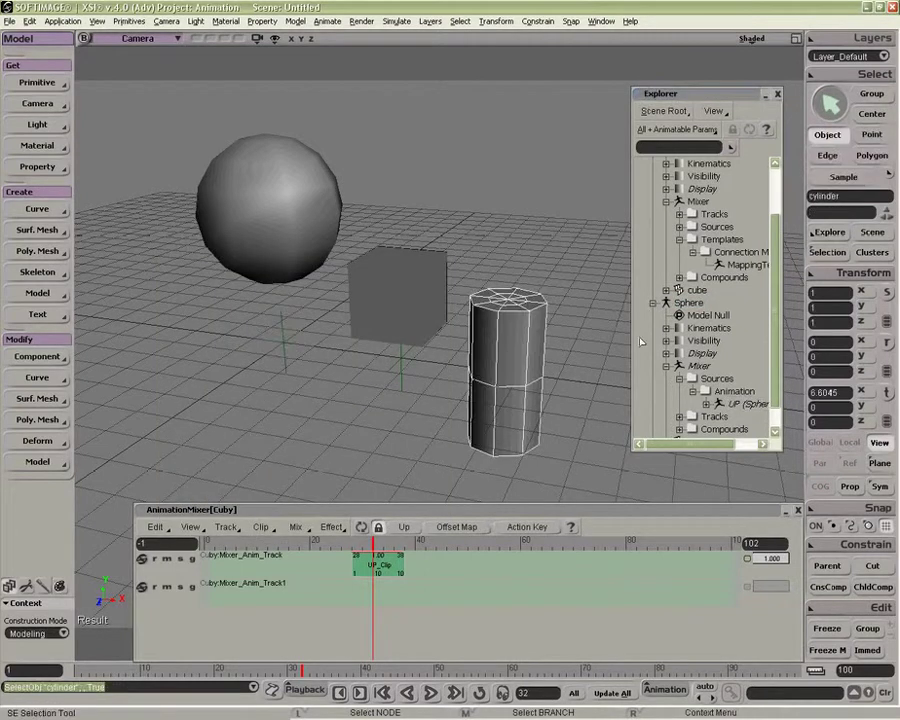
click(653, 303)
click(73, 290)
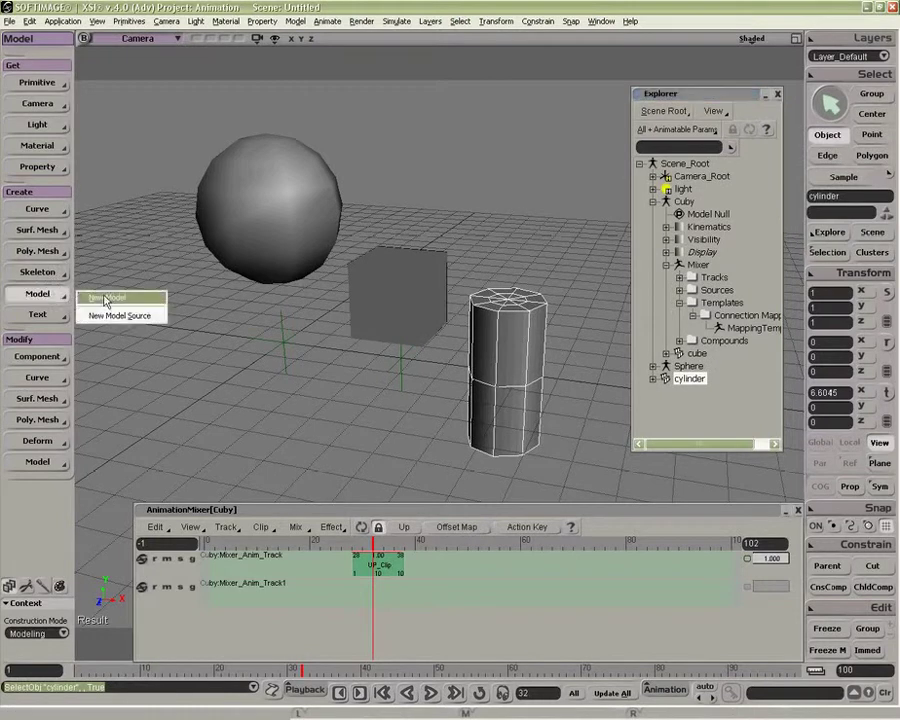
click(98, 293)
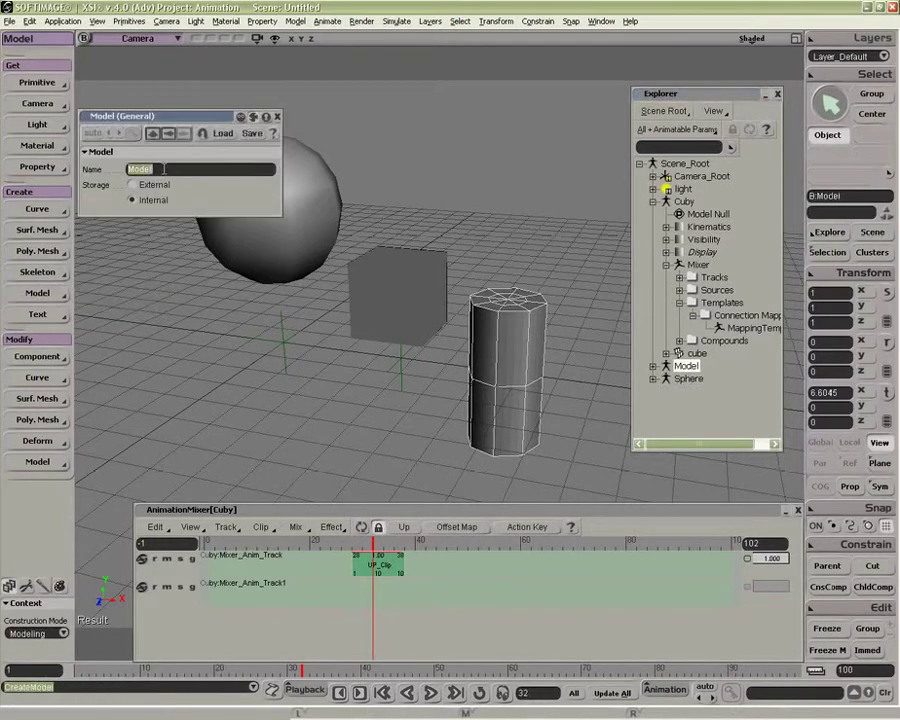
Rename the cylinder to 'Sphere' and refresh the mixer to show Model's empty tracks.
click(484, 367)
click(157, 182)
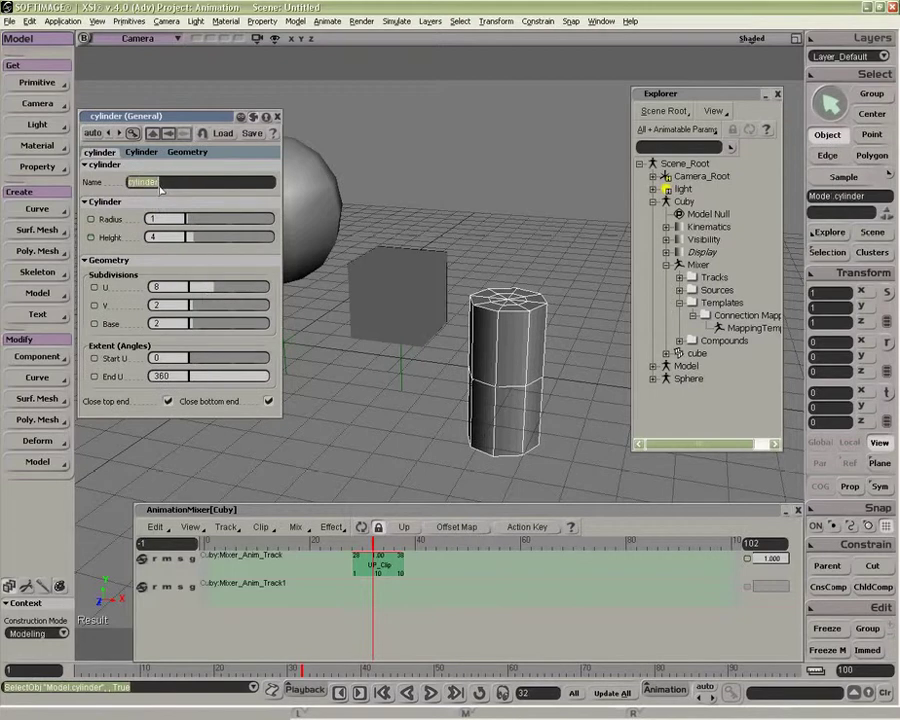
text(S)
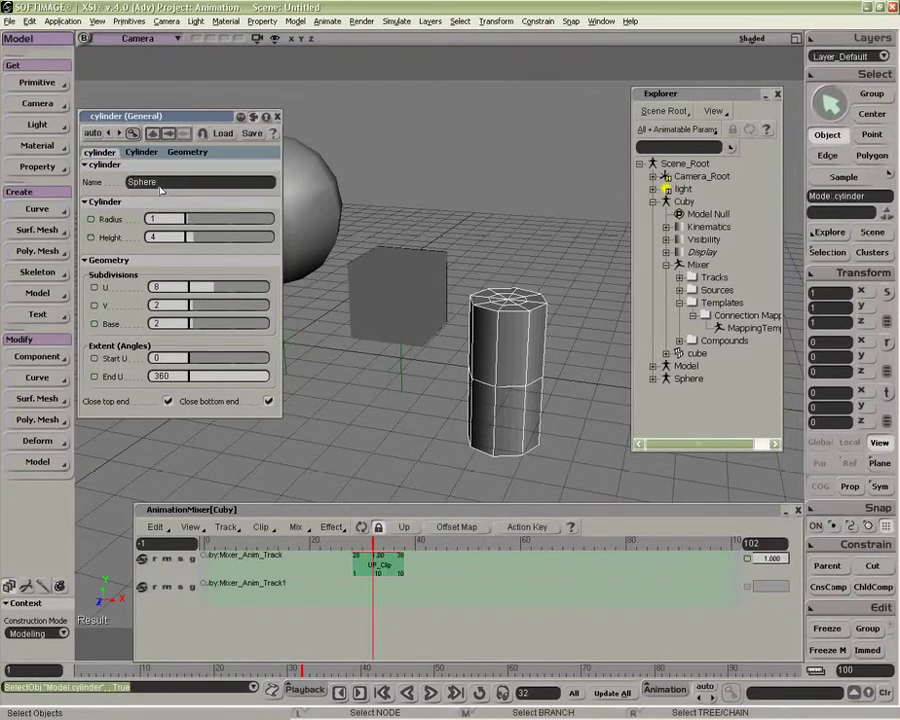
text(phere)
key(Return)
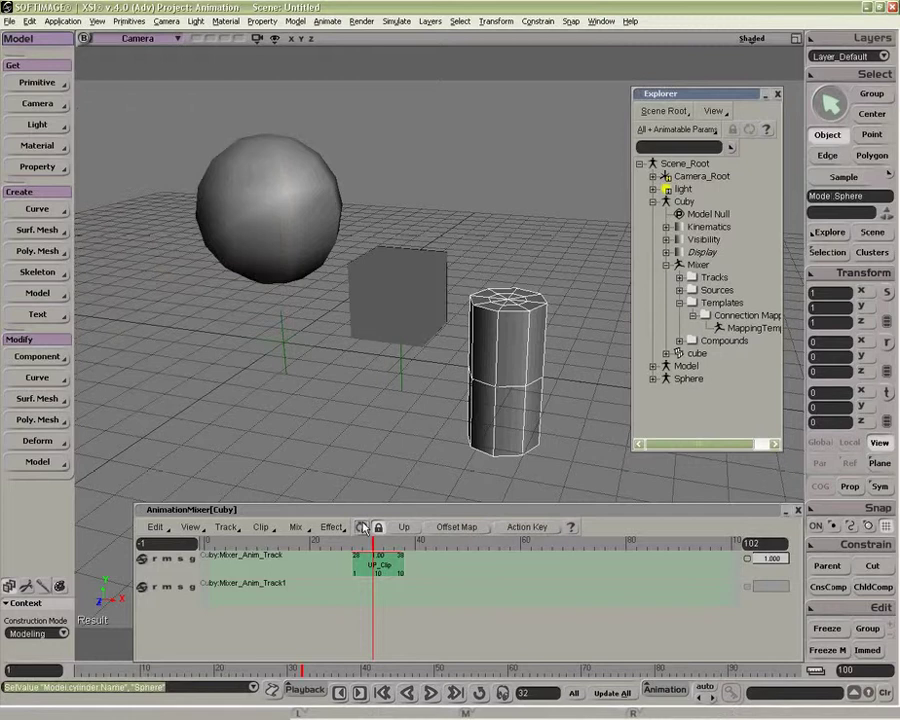
click(362, 527)
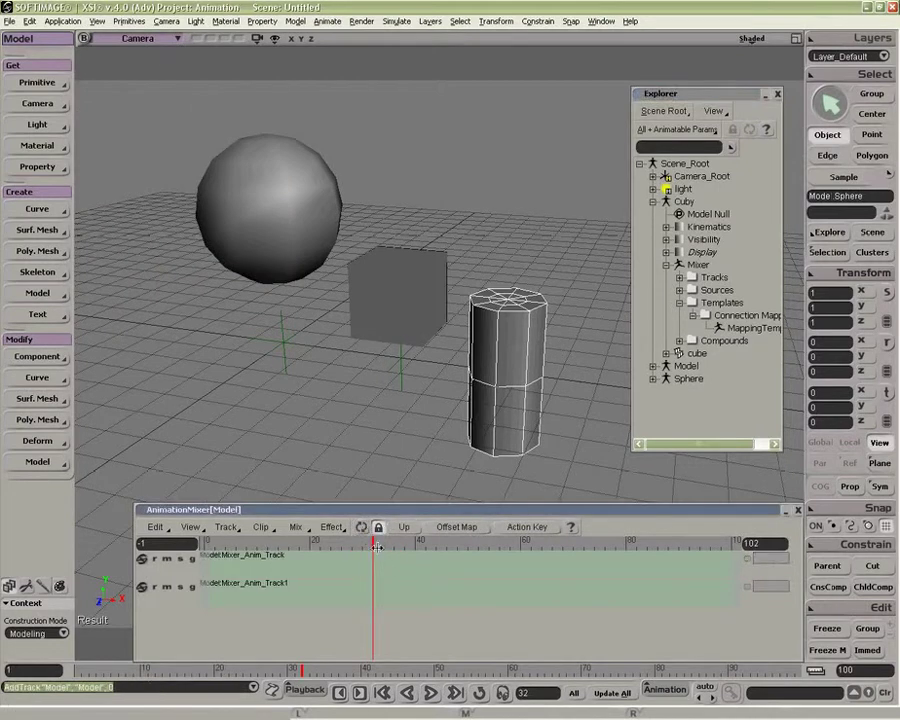
Insert the Sphere's UP action as UP_Clip on Model's first mixer track and scrub to preview the rise.
right_click(340, 567)
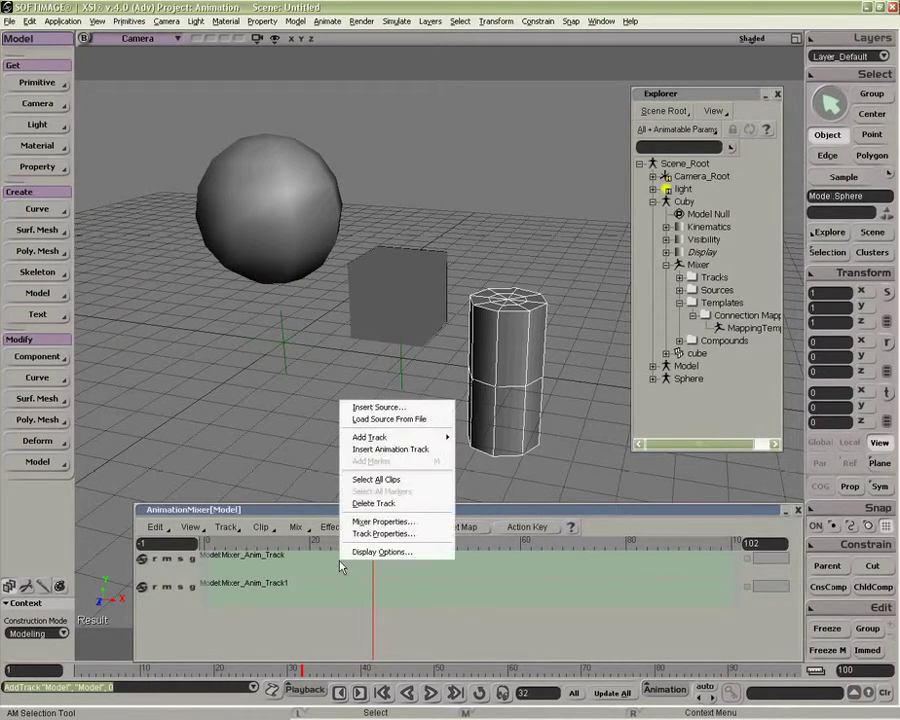
click(380, 407)
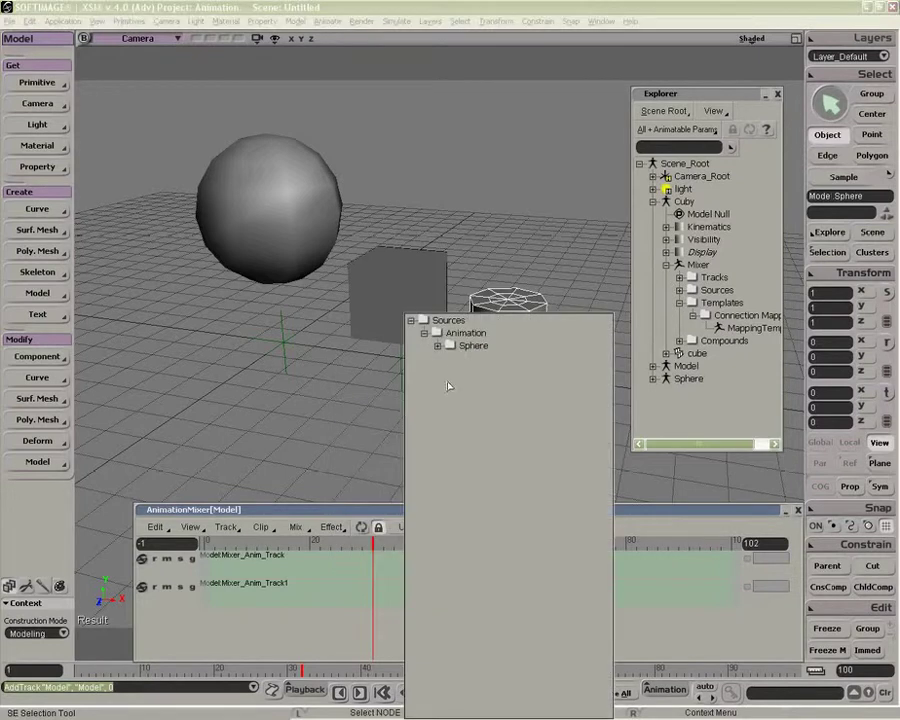
click(437, 345)
double_click(478, 360)
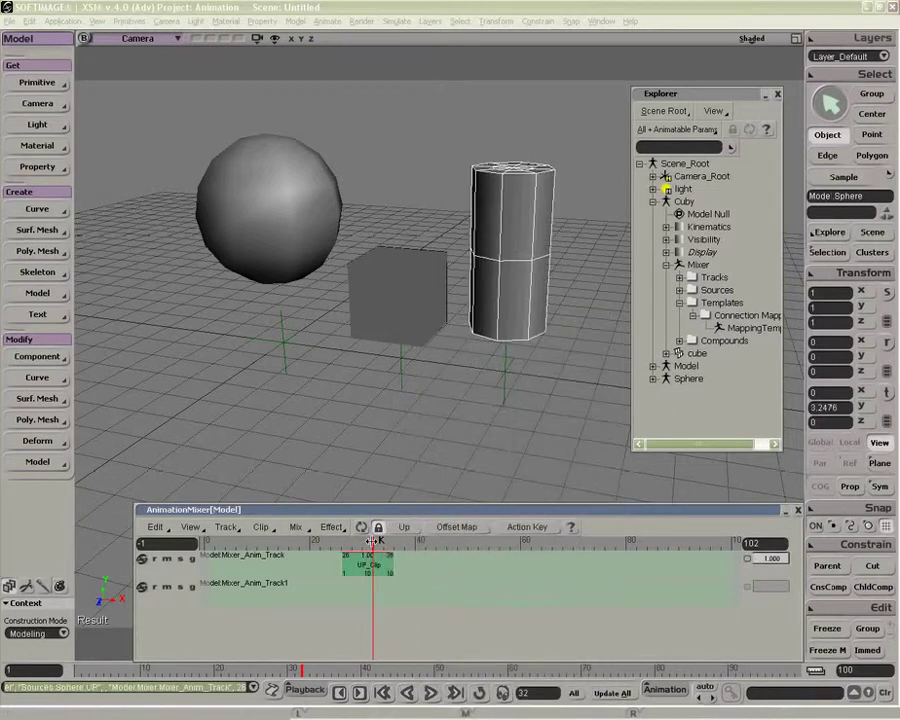
mouse_move(342, 551)
mouse_down()
mouse_move(426, 551)
mouse_move(344, 551)
mouse_move(402, 551)
mouse_move(352, 551)
mouse_up()
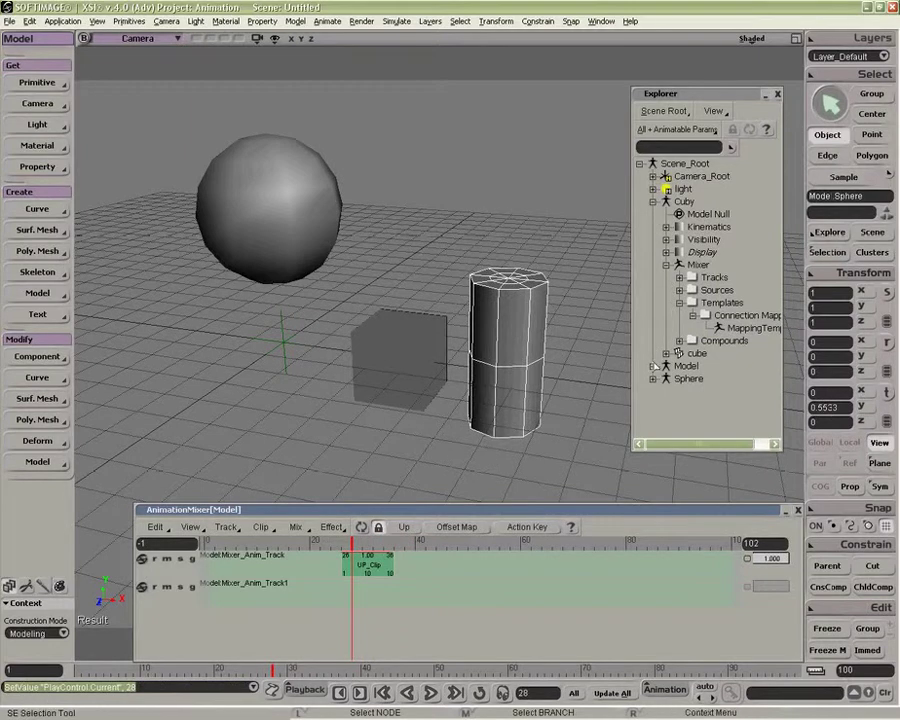
click(653, 201)
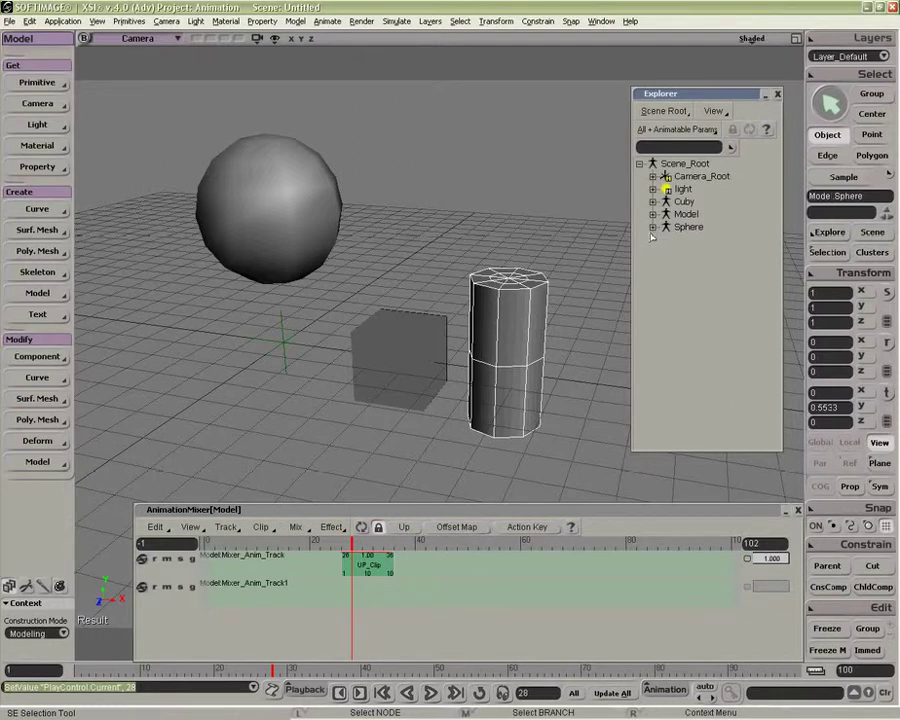
Parent the Sphere model under Model in the Explorer.
drag(631, 88, 640, 122)
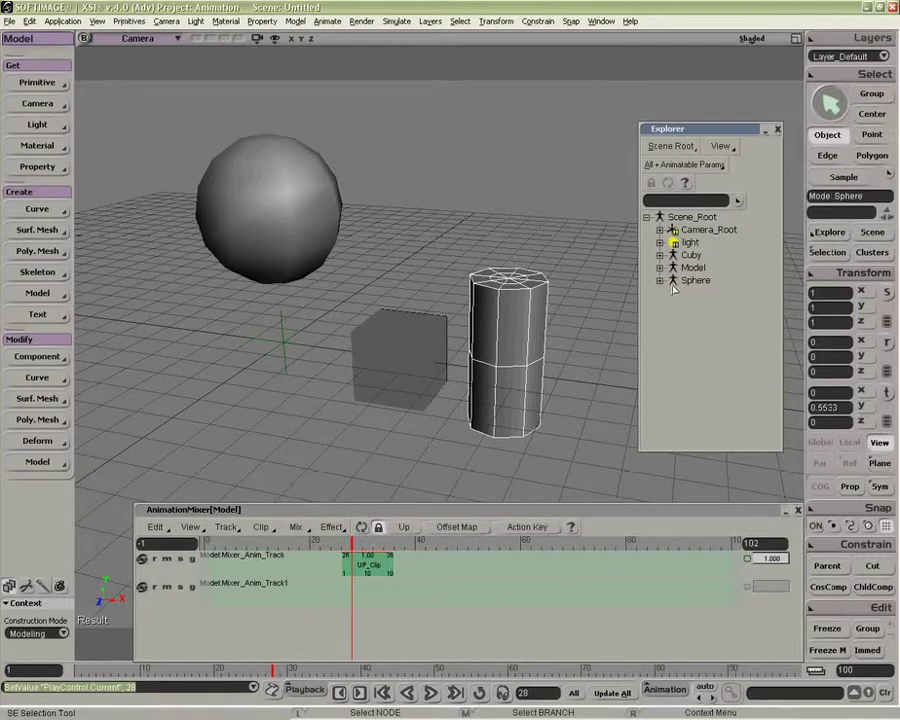
drag(662, 282, 662, 272)
click(660, 255)
click(673, 318)
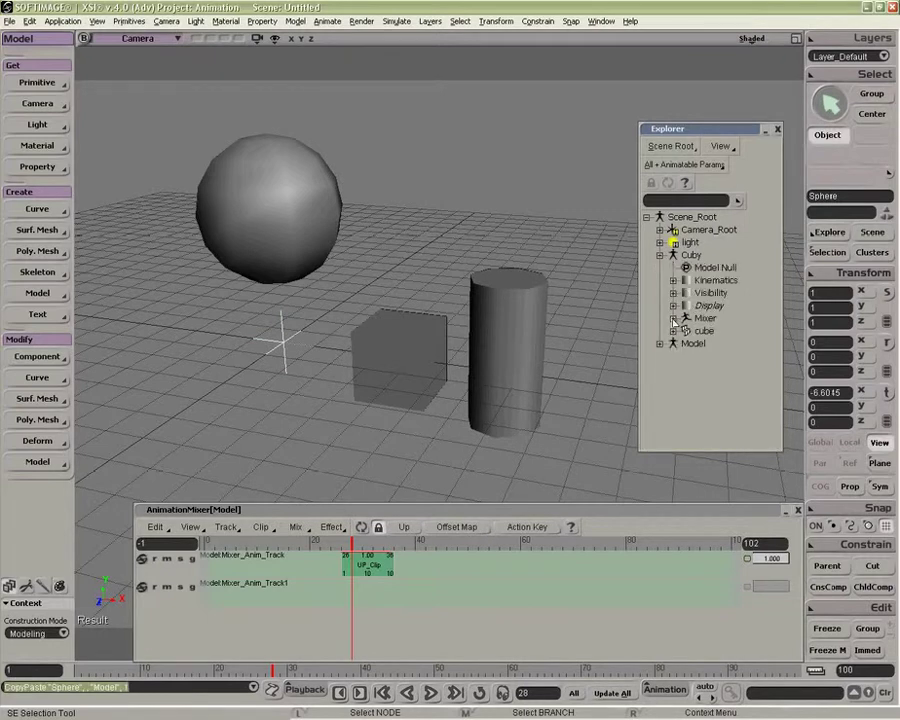
Parent Model under Cuby's cube, then shift UP_Clip to start at frame 32.
drag(693, 343, 678, 332)
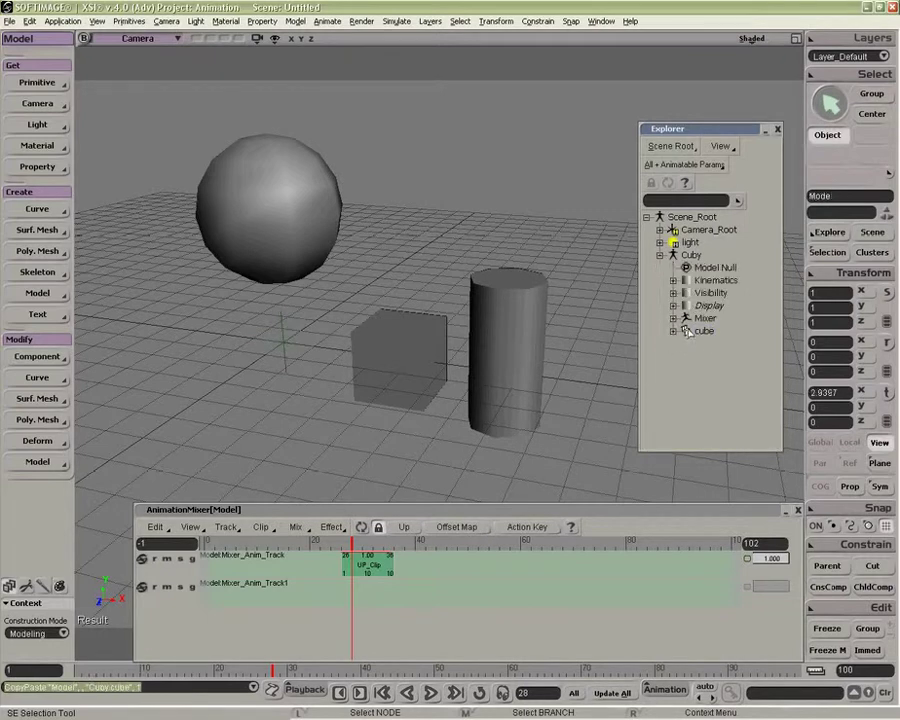
click(673, 331)
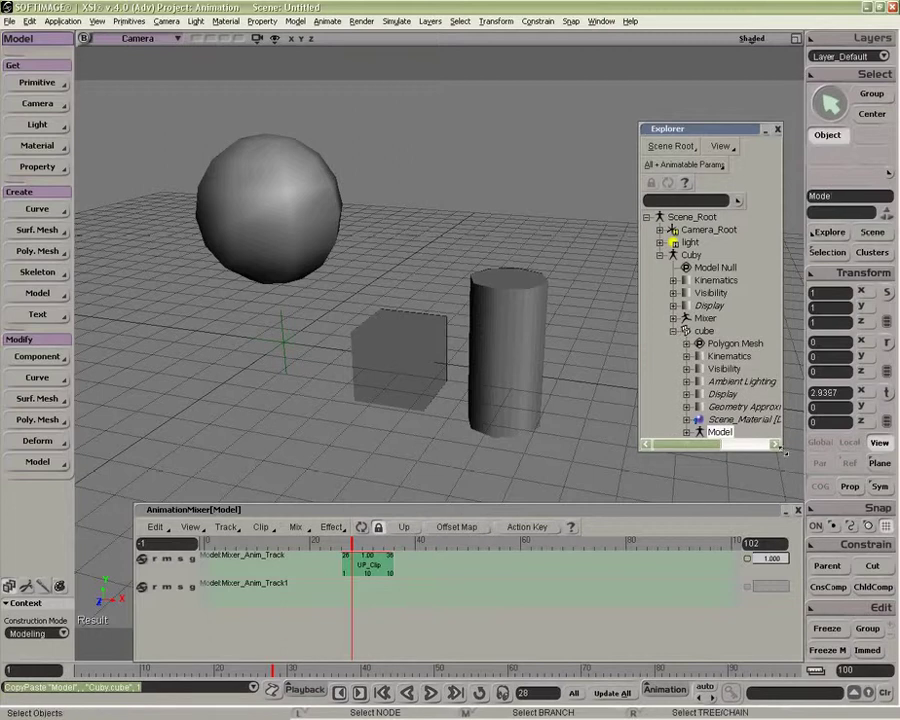
drag(781, 451, 819, 493)
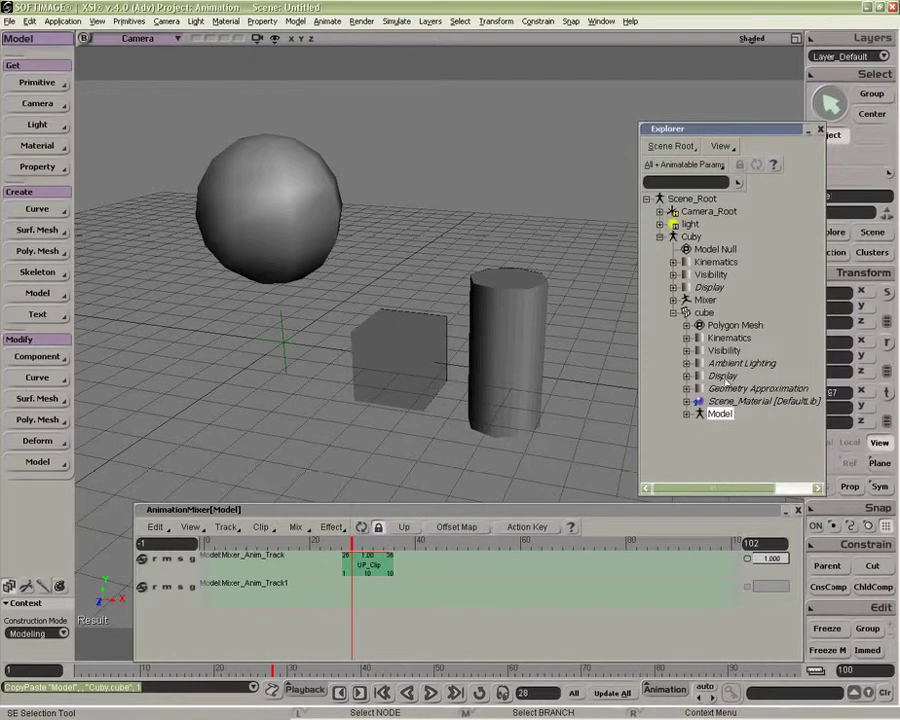
click(674, 313)
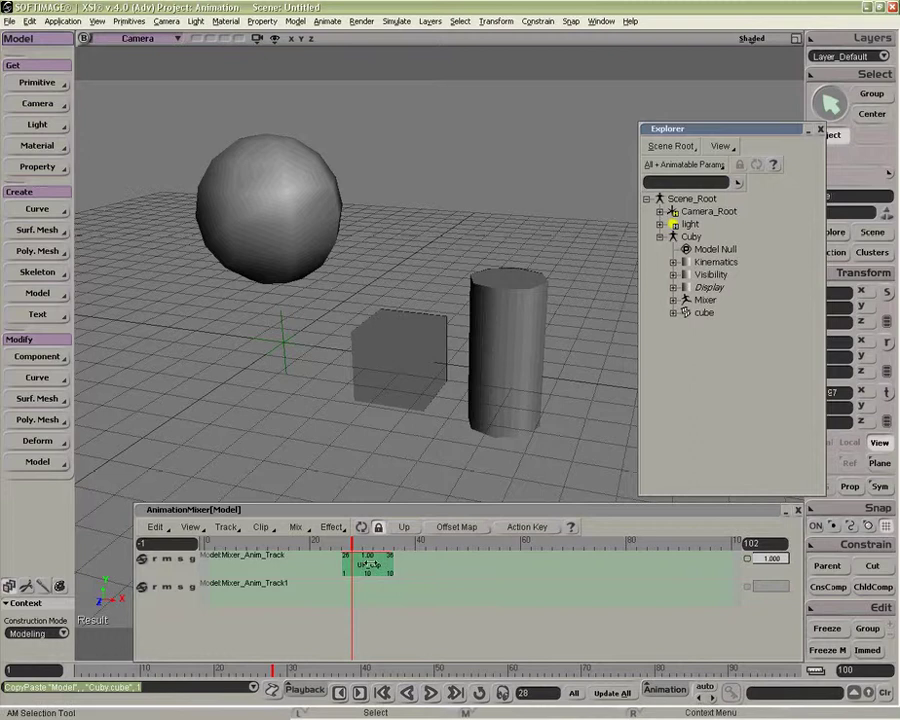
drag(363, 565, 405, 566)
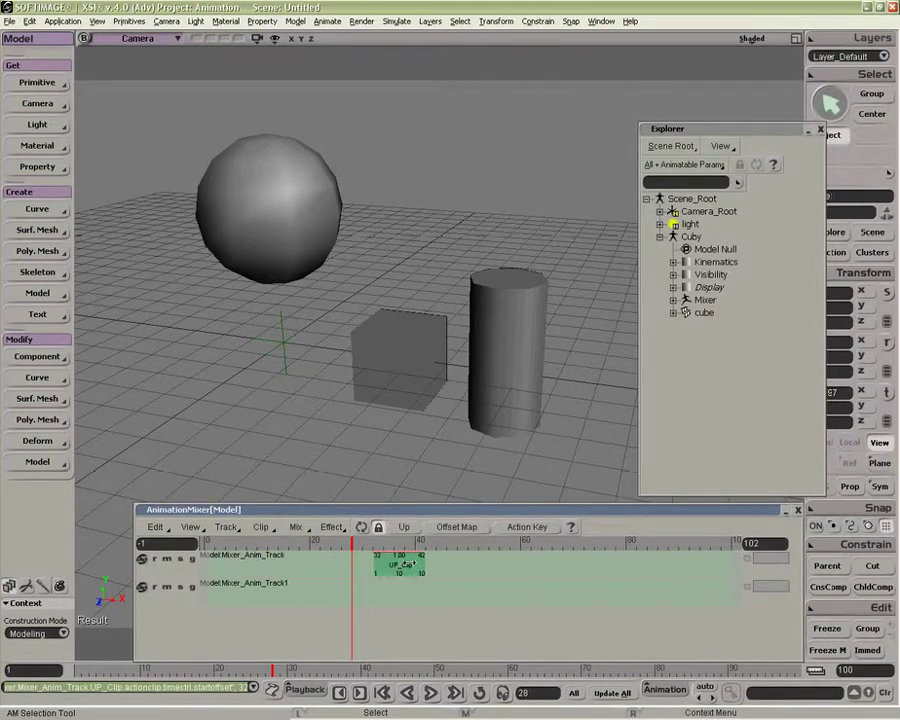